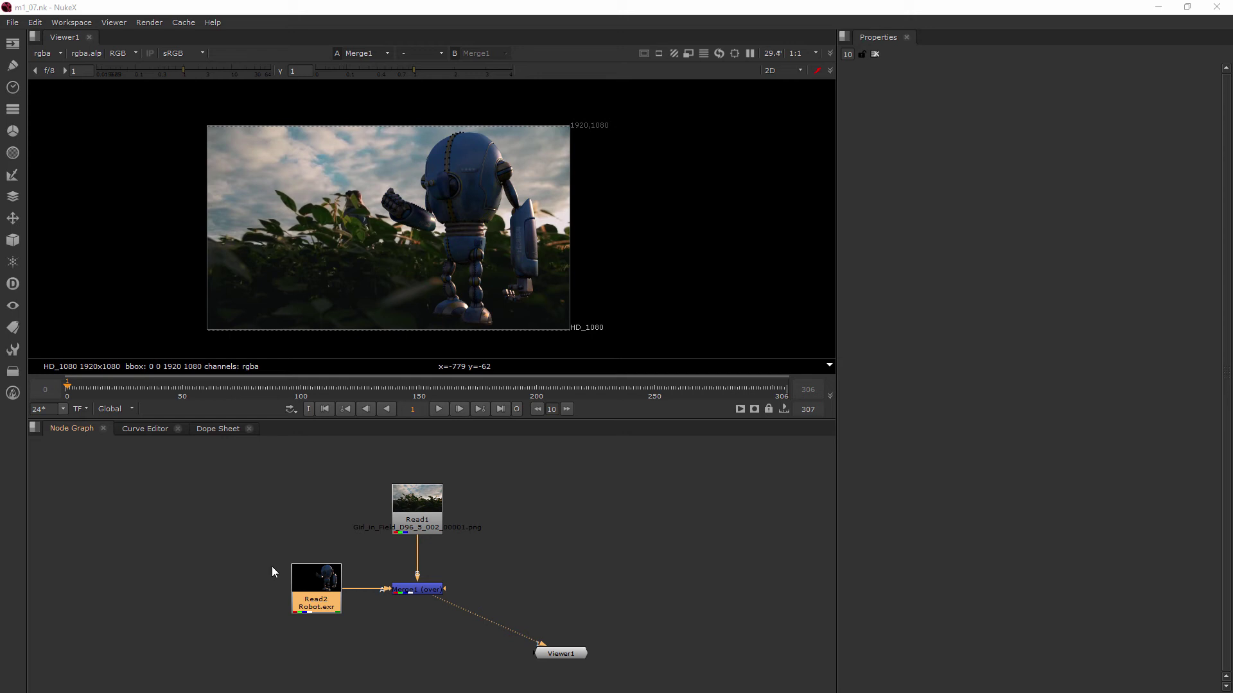
# Step: Nudge the Robot.exr read left and sample colour values of an area in the Viewer
pyautogui.moveTo(325, 582)
pyautogui.mouseDown()
pyautogui.moveTo(289, 556)
pyautogui.moveTo(275, 580)
pyautogui.moveTo(309, 583)
pyautogui.mouseUp()
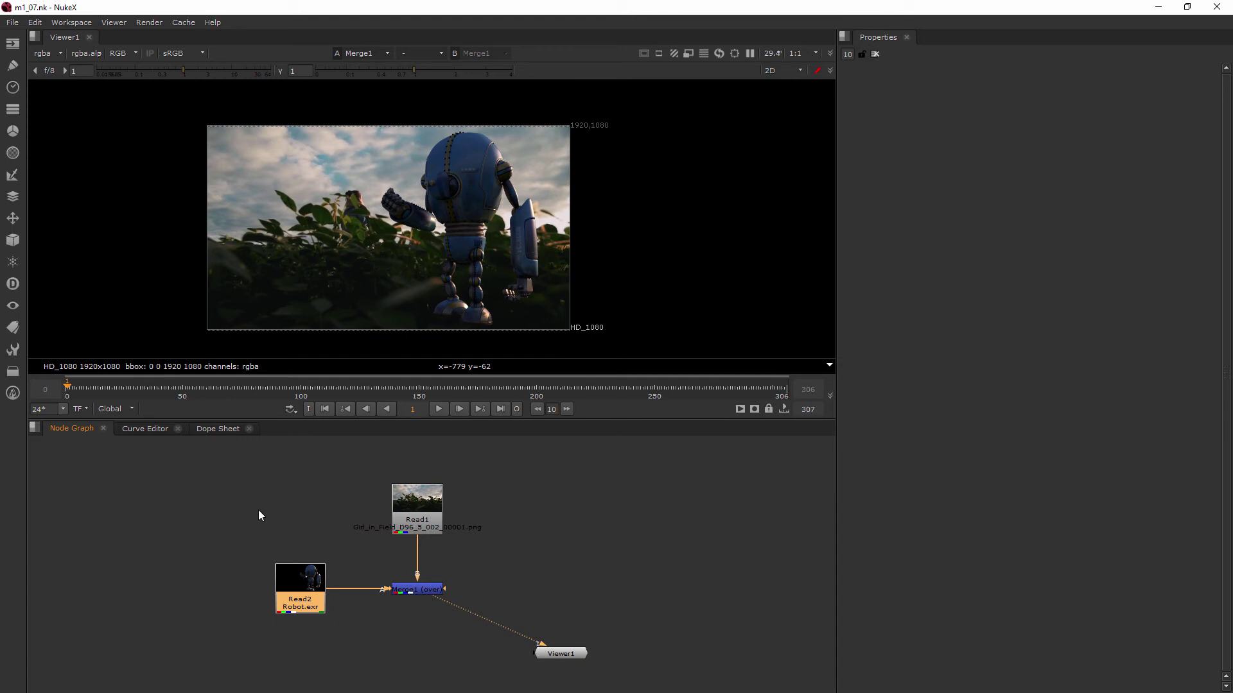
pyautogui.keyDown('ctrl'); pyautogui.keyDown('shift'); pyautogui.moveTo(460, 169); pyautogui.dragTo(369, 189); pyautogui.keyUp('shift'); pyautogui.keyUp('ctrl')
pyautogui.keyDown('ctrl'); pyautogui.click(369, 189); pyautogui.keyUp('ctrl')
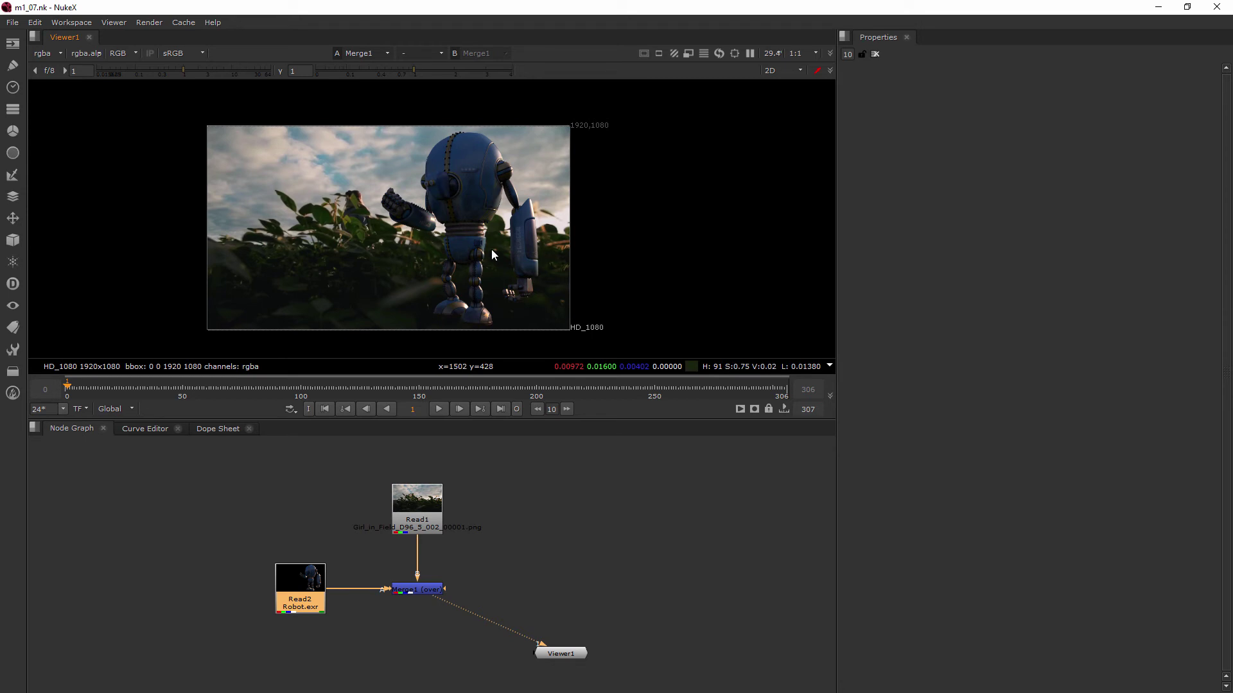
pyautogui.click(488, 560)
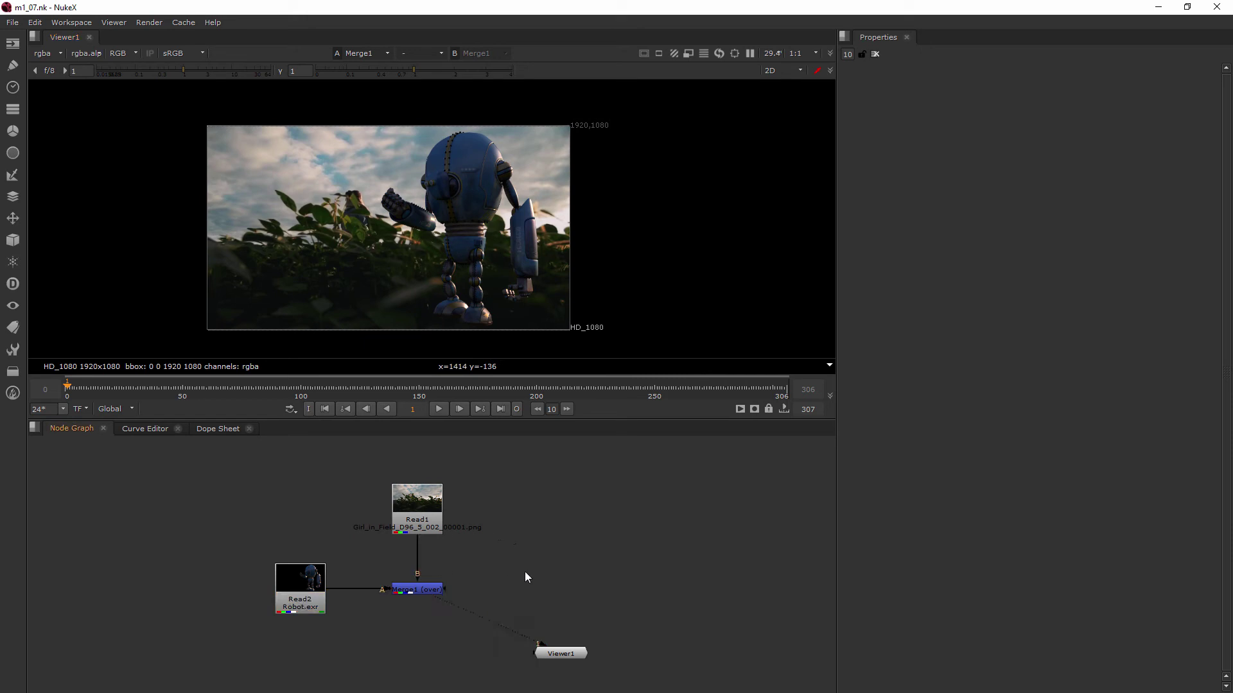
# Step: Create a Transform1 node and insert it between Merge1 and the Viewer
pyautogui.click(13, 219)
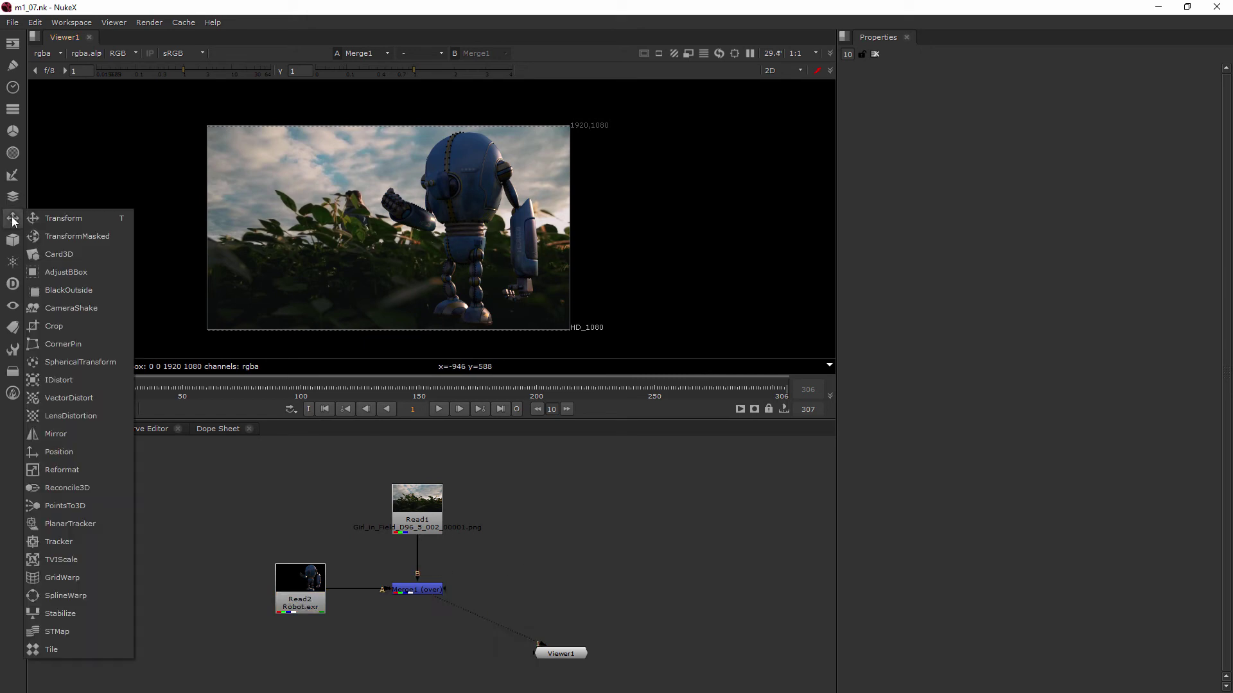
pyautogui.click(61, 217)
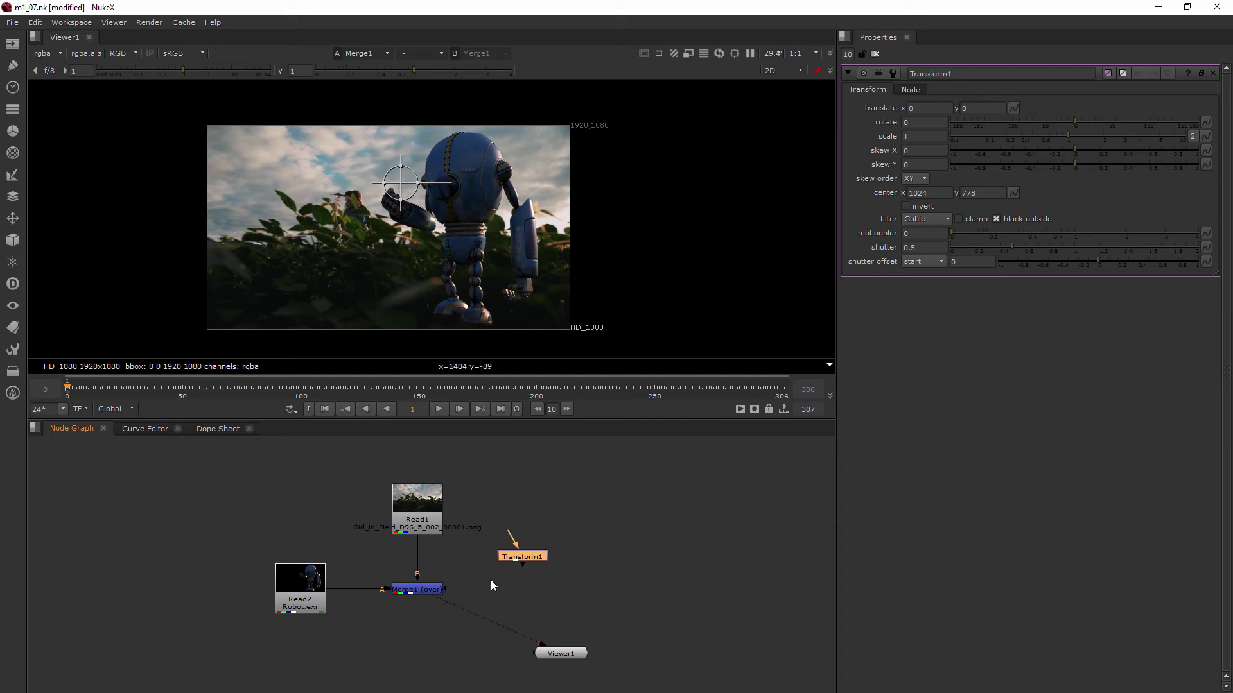
pyautogui.moveTo(520, 558); pyautogui.dragTo(464, 618)
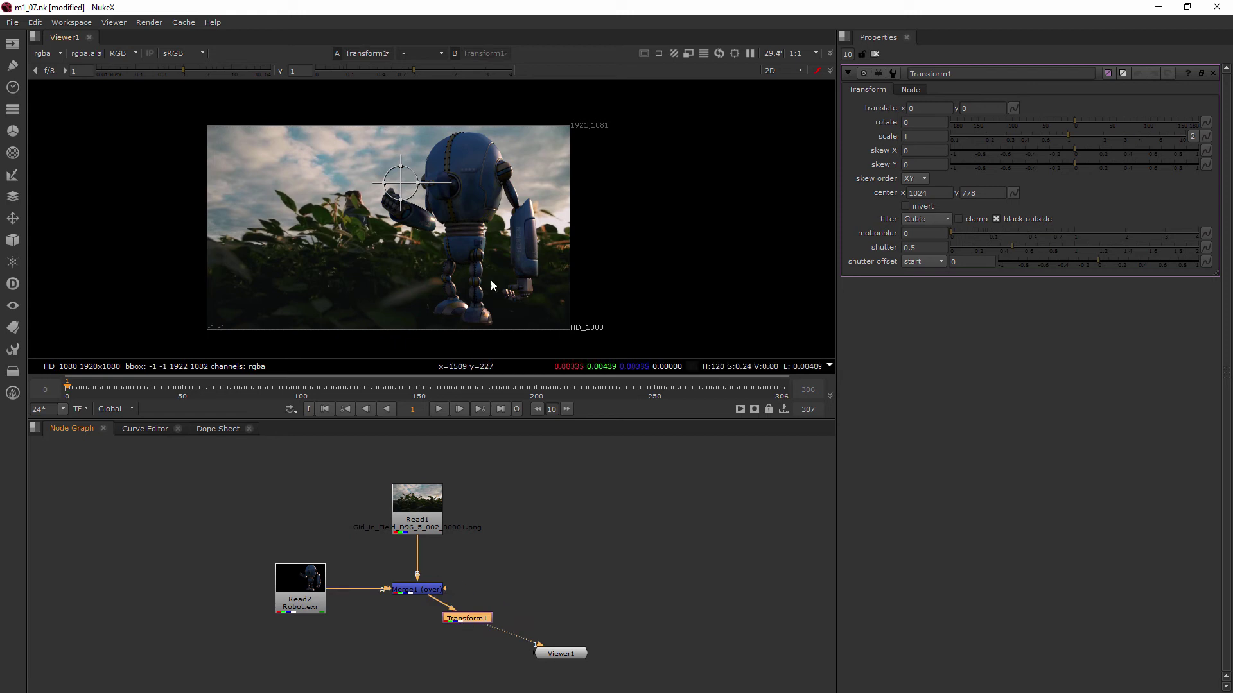
# Step: Test-shift the whole composite through Transform1, then undo back to translate 0, 0
pyautogui.moveTo(401, 183); pyautogui.dragTo(378, 113)
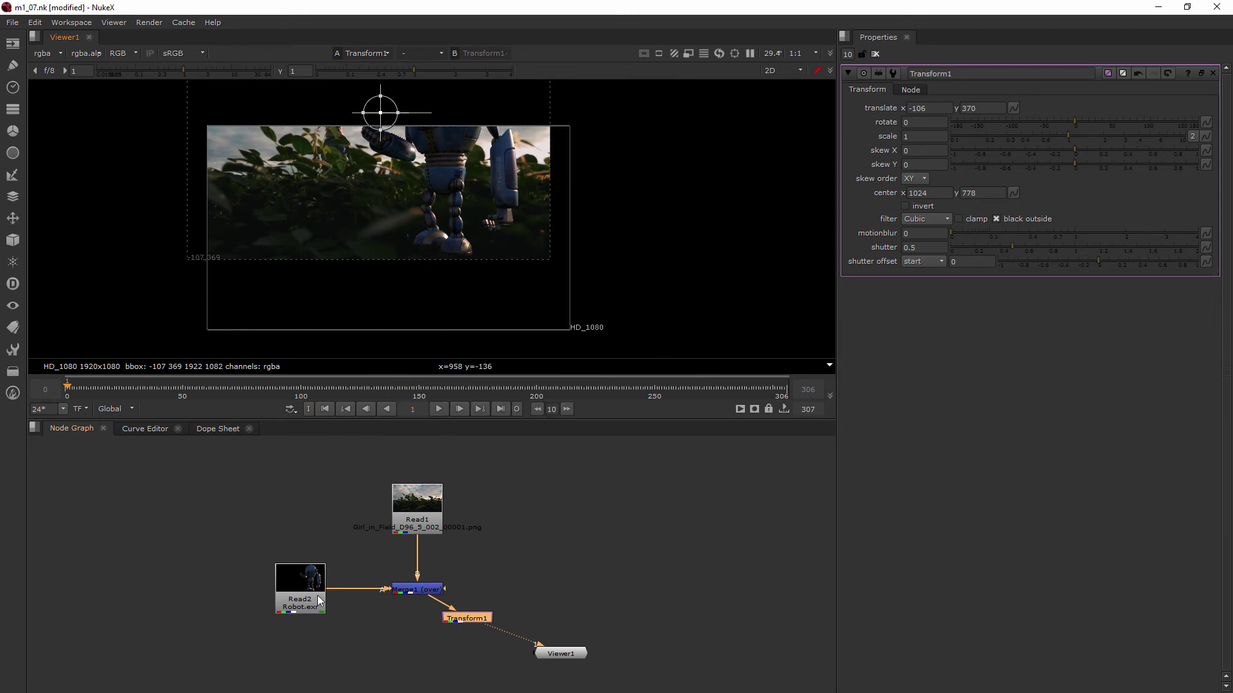
pyautogui.hotkey('ctrl', 'z')
pyautogui.hotkey('ctrl', 'z')
pyautogui.hotkey('ctrl', 'z')
pyautogui.hotkey('ctrl', 'z')
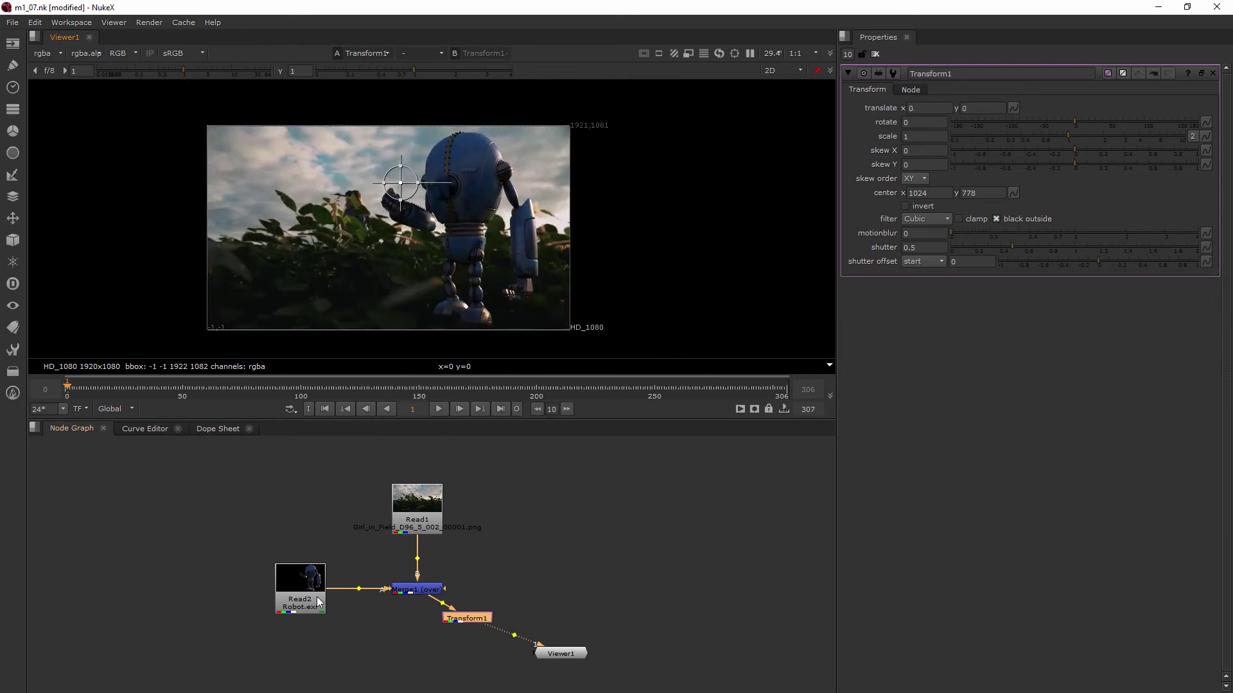
# Step: Move Transform1 onto the Robot.exr→Merge1 pipe and test-slide the robot left
pyautogui.moveTo(489, 617); pyautogui.dragTo(425, 595)
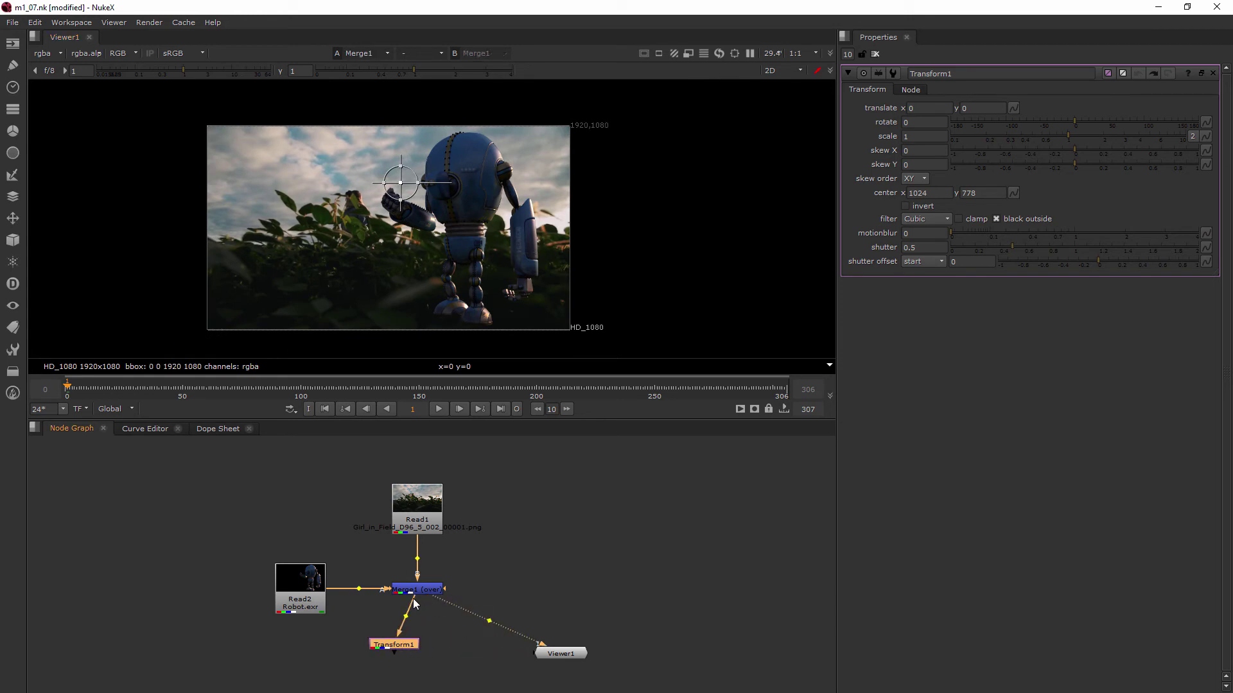
pyautogui.moveTo(404, 637); pyautogui.dragTo(367, 591)
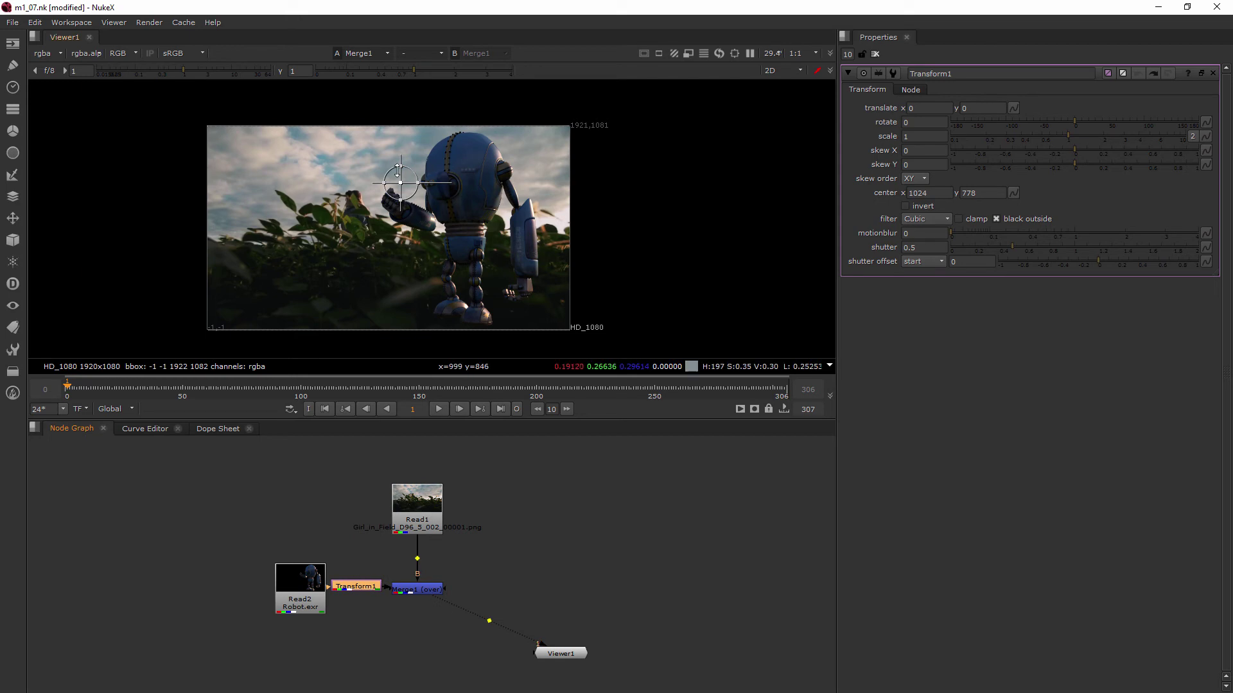
pyautogui.moveTo(400, 183); pyautogui.dragTo(281, 152)
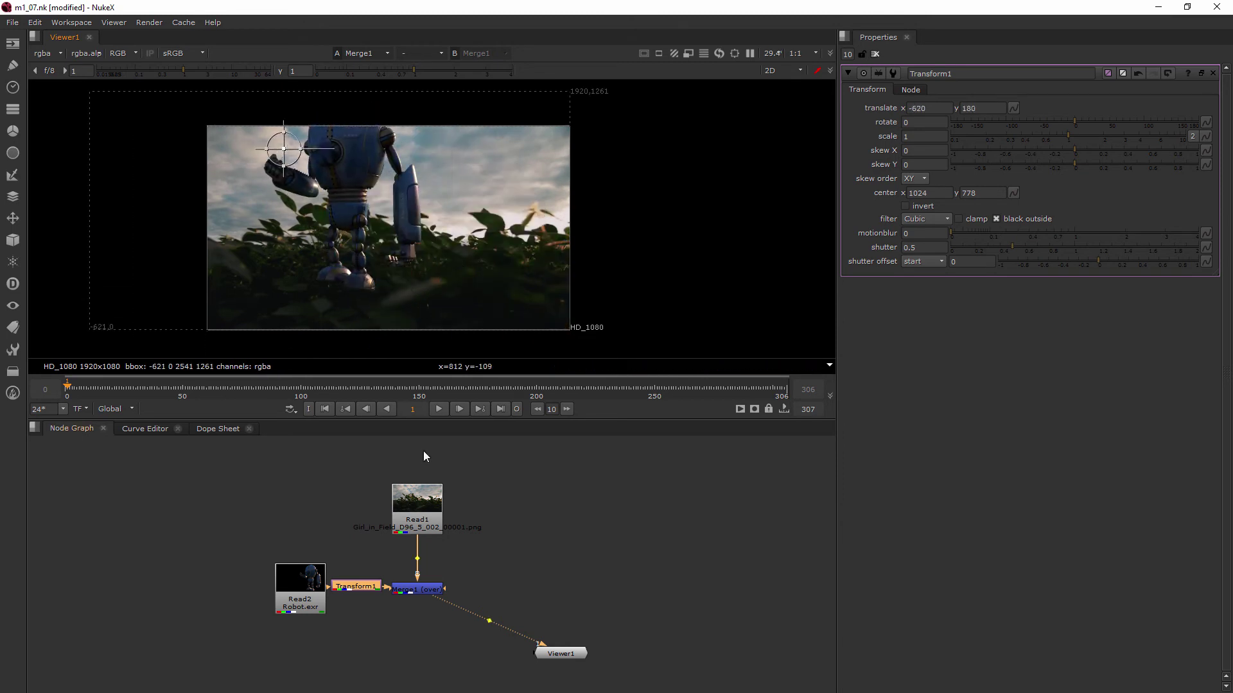
# Step: Undo and redo the trial moves, then reinsert Transform1 between the robot read and Merge1
pyautogui.hotkey('ctrl', 'z')
pyautogui.hotkey('ctrl', 'z')
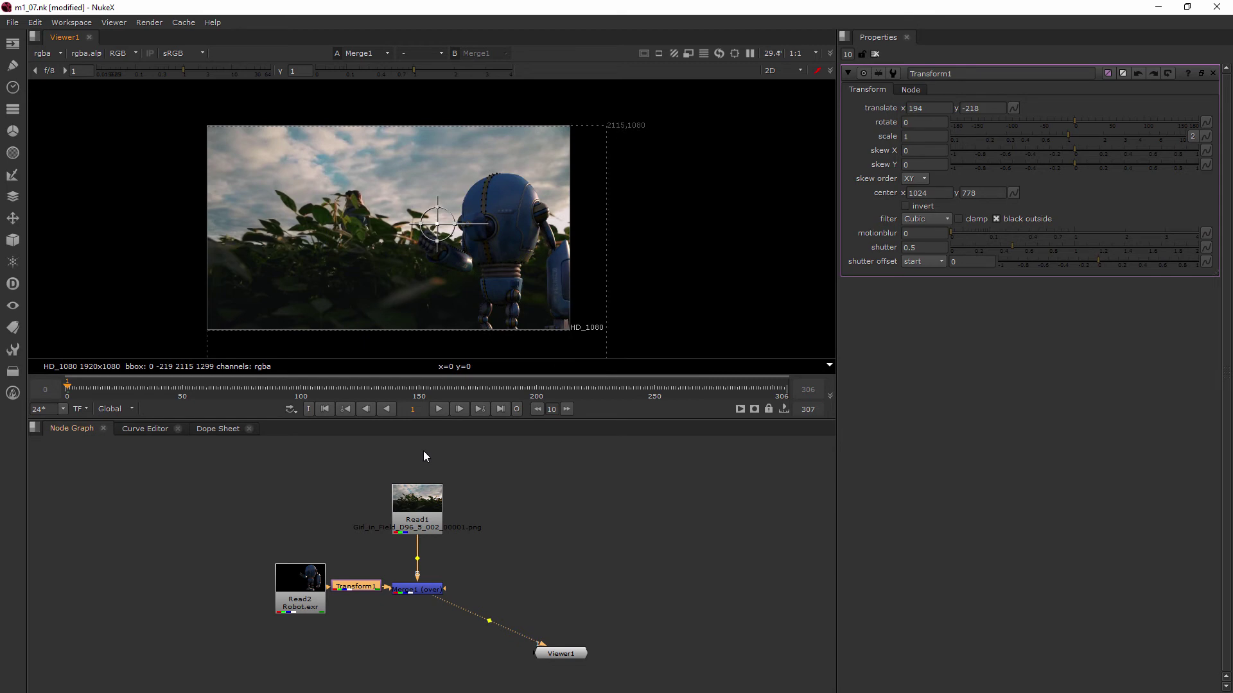
pyautogui.hotkey('ctrl', 'shift', 'z')
pyautogui.hotkey('ctrl', 'shift', 'z')
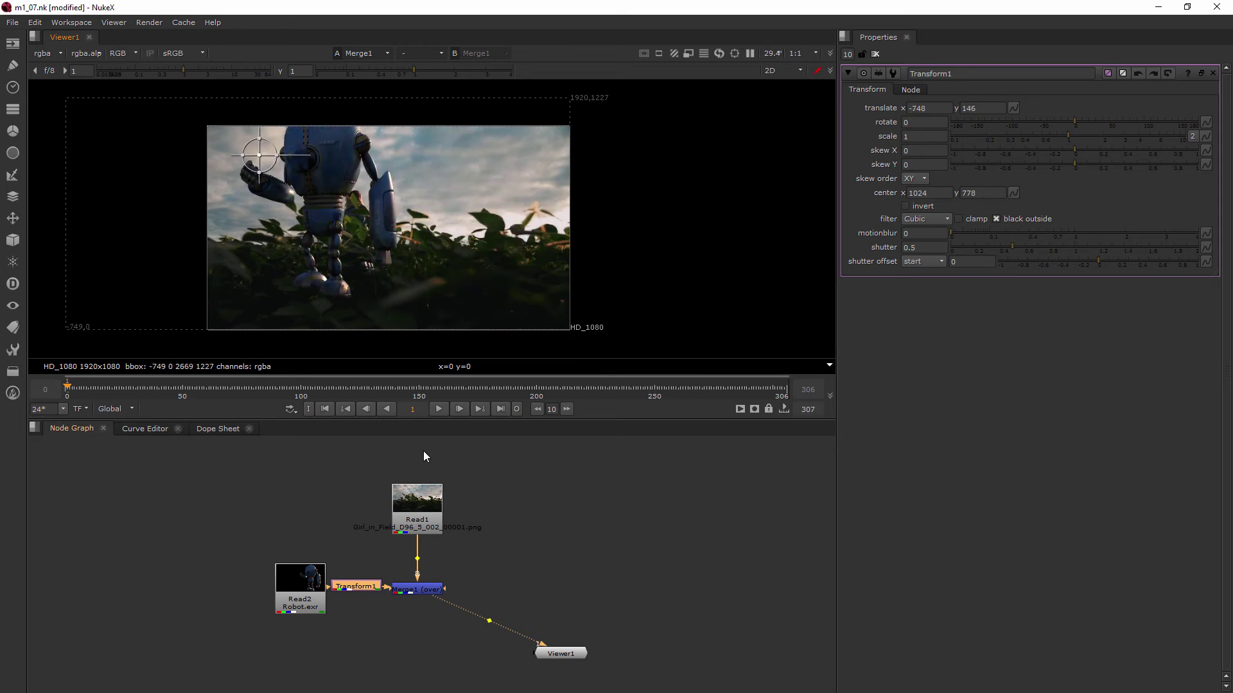
pyautogui.hotkey('ctrl', 'shift', 'z')
pyautogui.hotkey('ctrl', 'z')
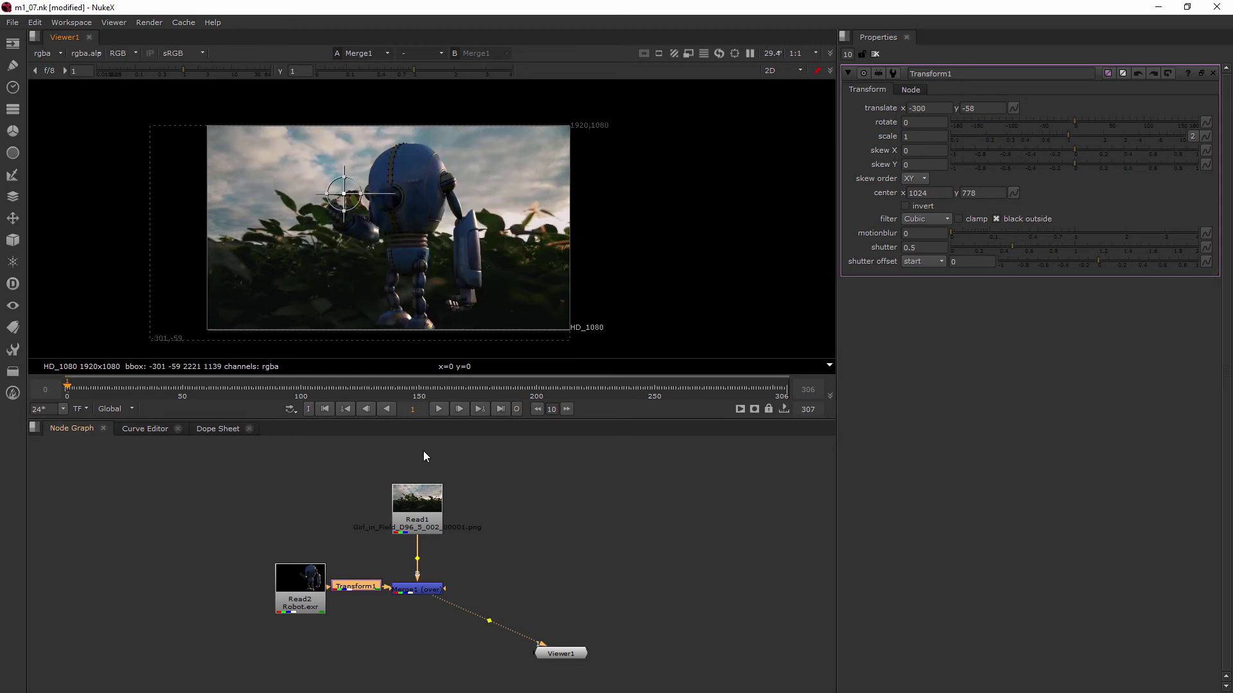
pyautogui.hotkey('ctrl', 'z')
pyautogui.hotkey('ctrl', 'z')
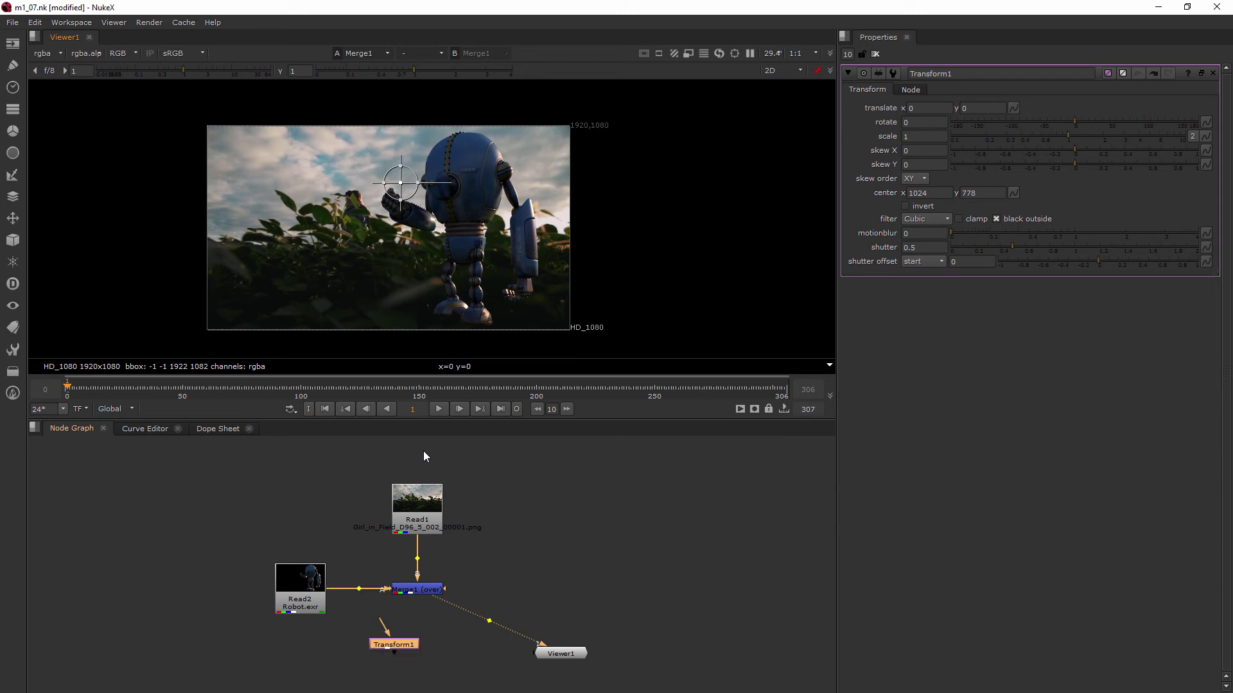
pyautogui.moveTo(408, 650); pyautogui.dragTo(367, 591)
# Step: Slide only the robot across the plate, undoing back to translate 230, -2
pyautogui.click(583, 538)
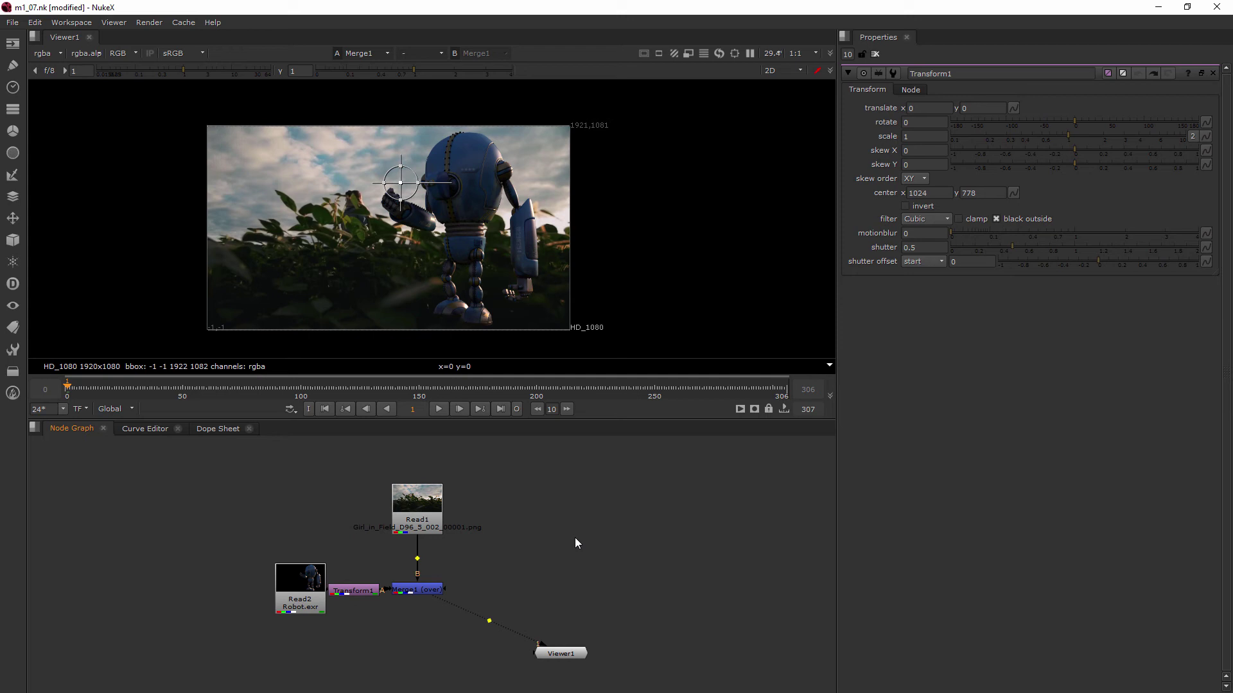
pyautogui.moveTo(400, 183); pyautogui.dragTo(444, 184)
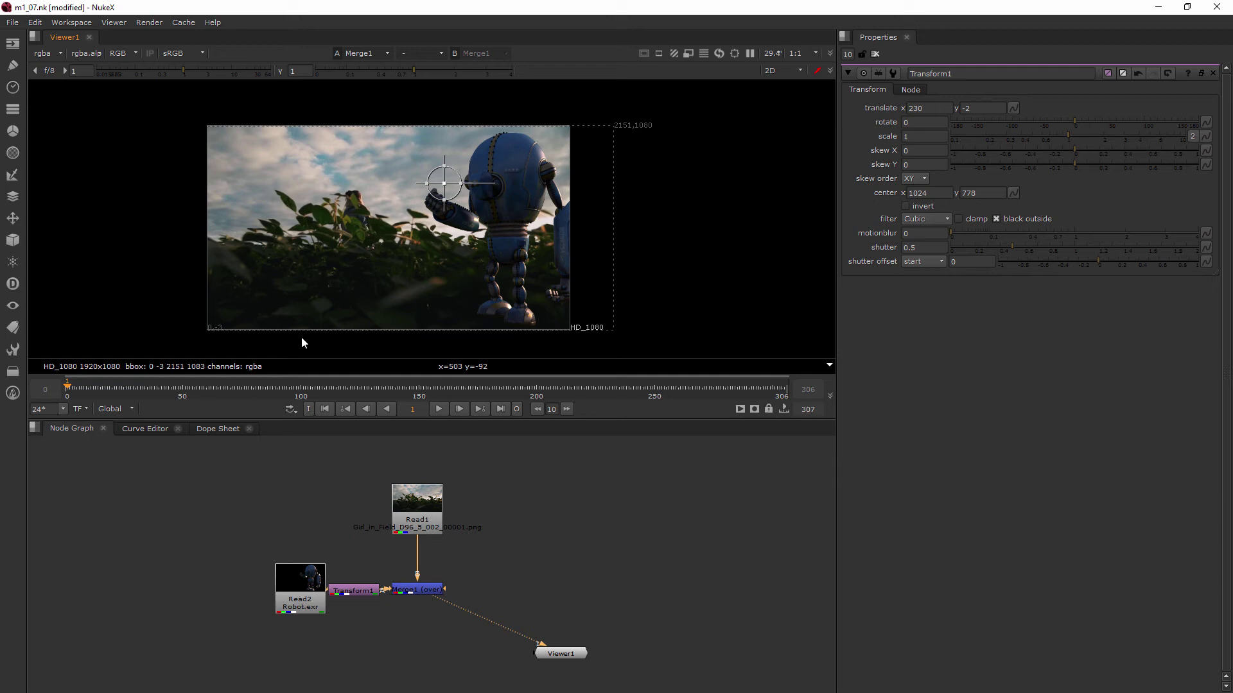
pyautogui.moveTo(443, 184); pyautogui.dragTo(490, 173)
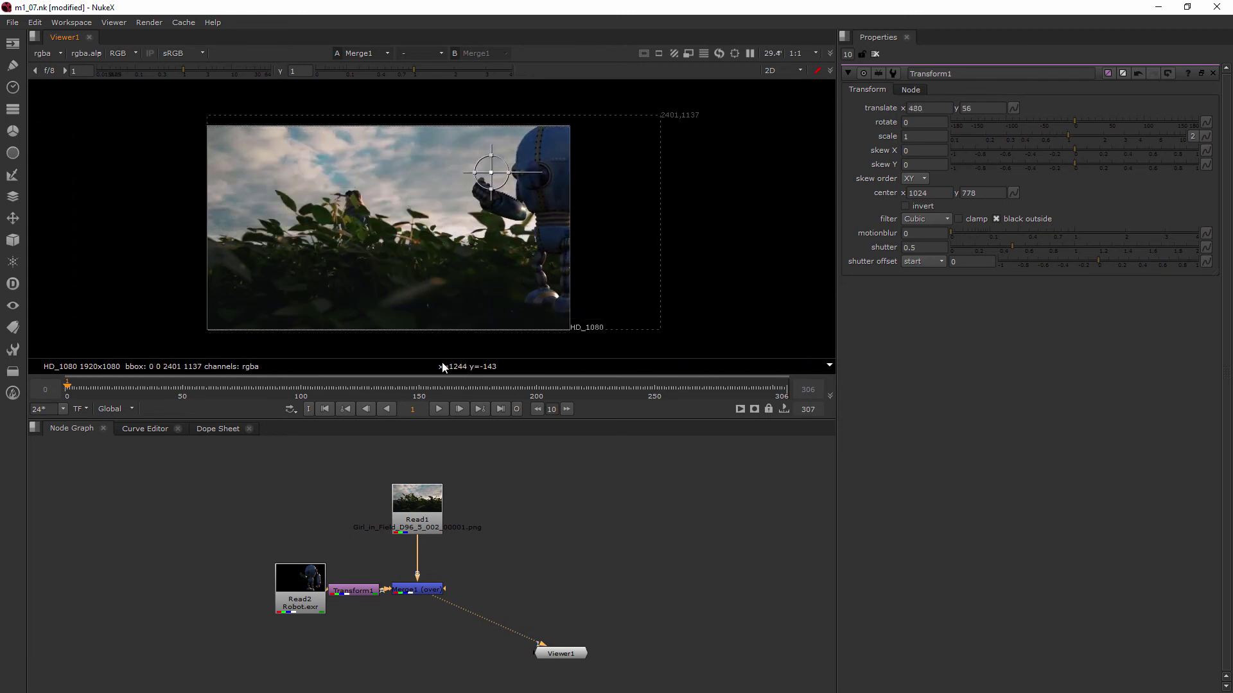
pyautogui.hotkey('ctrl', 'z')
pyautogui.hotkey('ctrl', 'z')
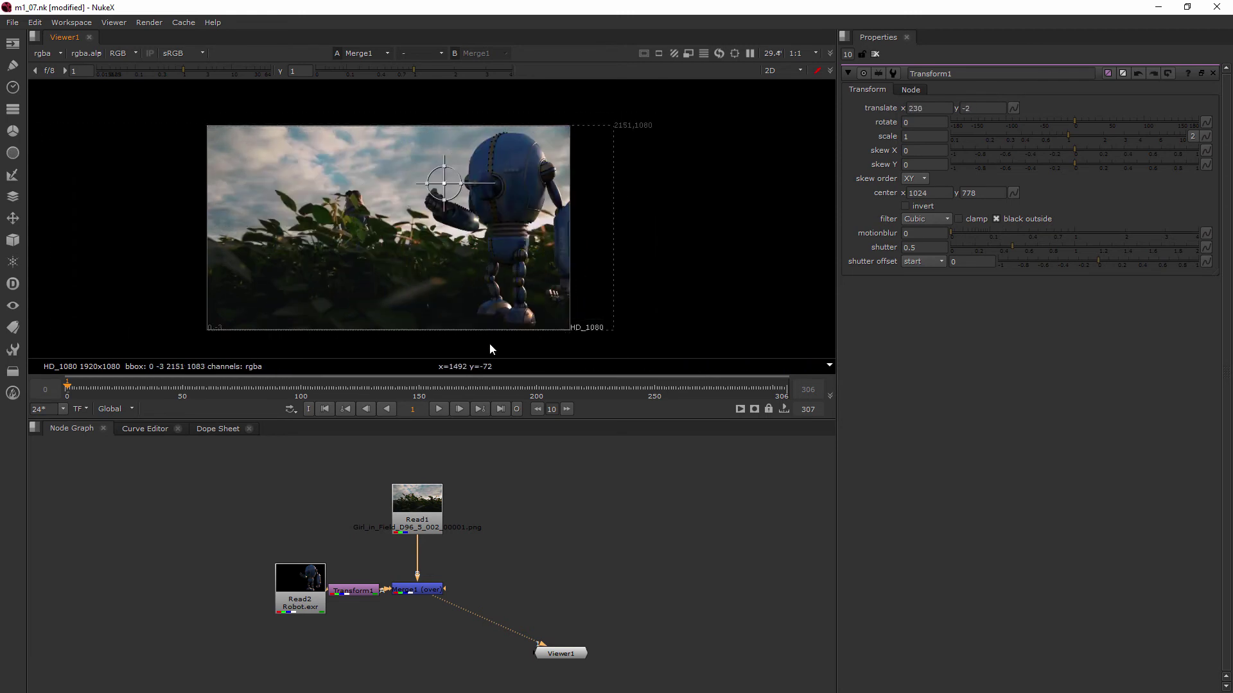
pyautogui.hotkey('ctrl', 'z')
pyautogui.hotkey('ctrl', 'z')
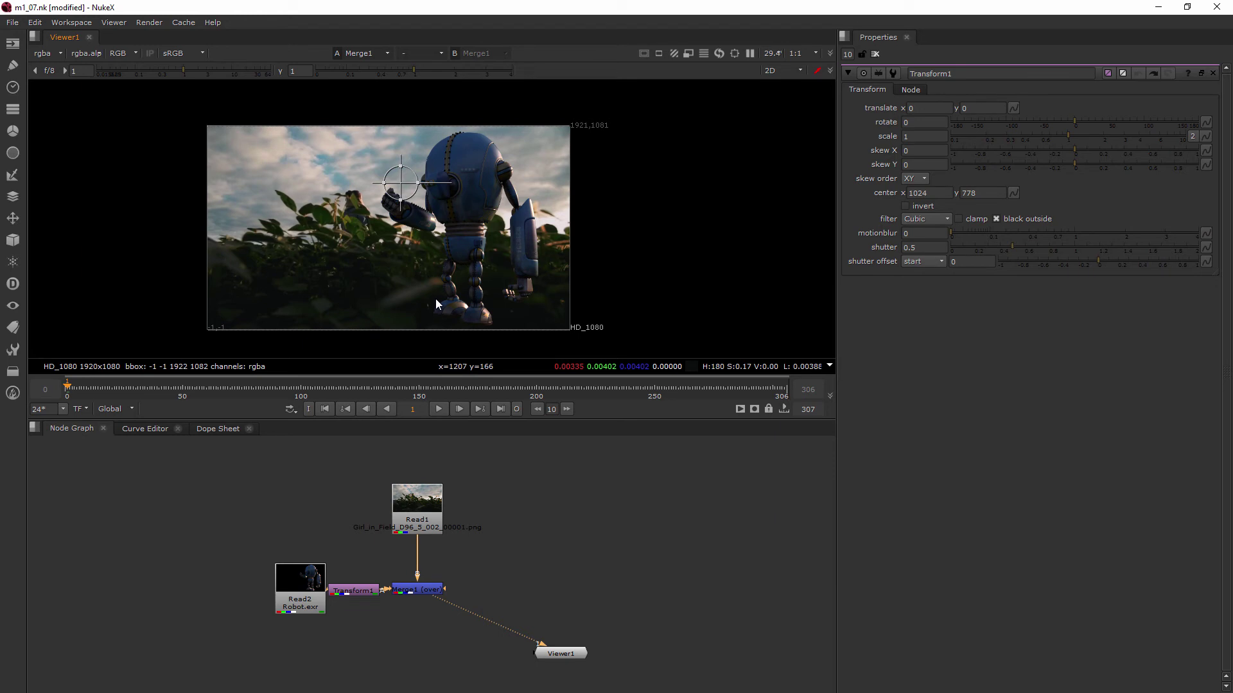
# Step: Shift Read2 and Transform1 left in the graph, test-move the robot, then undo to translate 0, 0
pyautogui.moveTo(301, 598); pyautogui.dragTo(271, 599)
pyautogui.moveTo(374, 590); pyautogui.dragTo(360, 590)
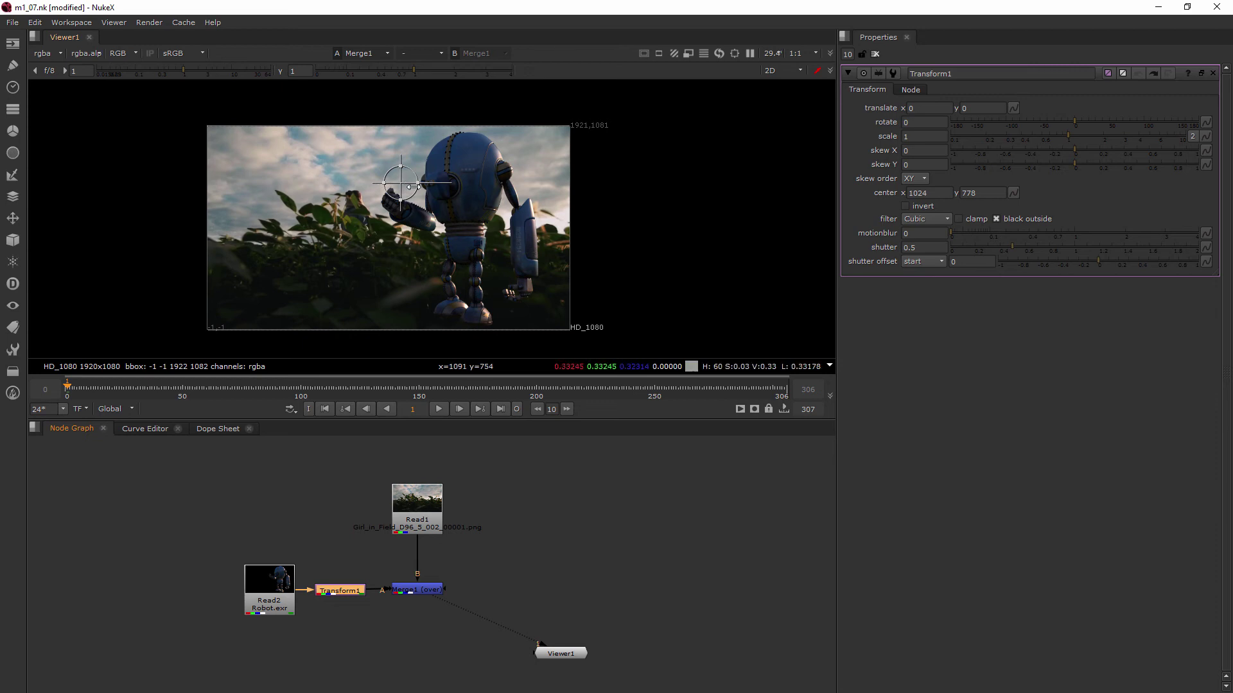
pyautogui.moveTo(404, 184); pyautogui.dragTo(287, 193)
pyautogui.hotkey('ctrl', 'z')
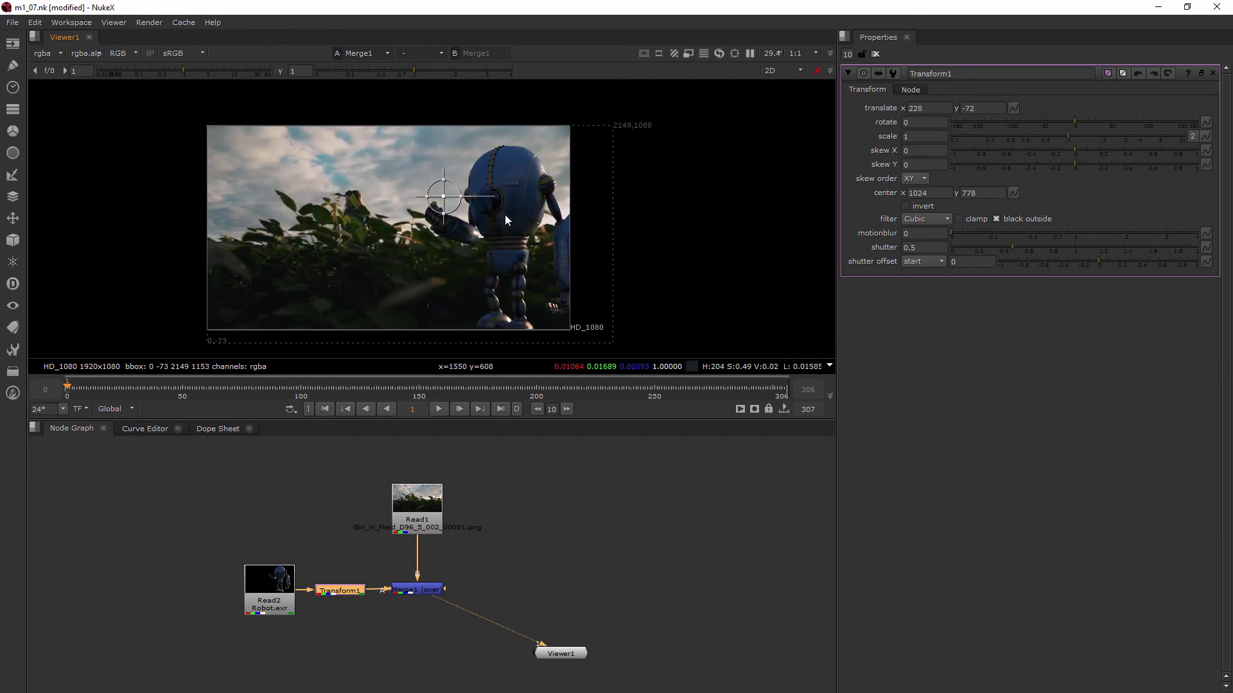
pyautogui.hotkey('ctrl', 'z')
pyautogui.hotkey('ctrl', 'z')
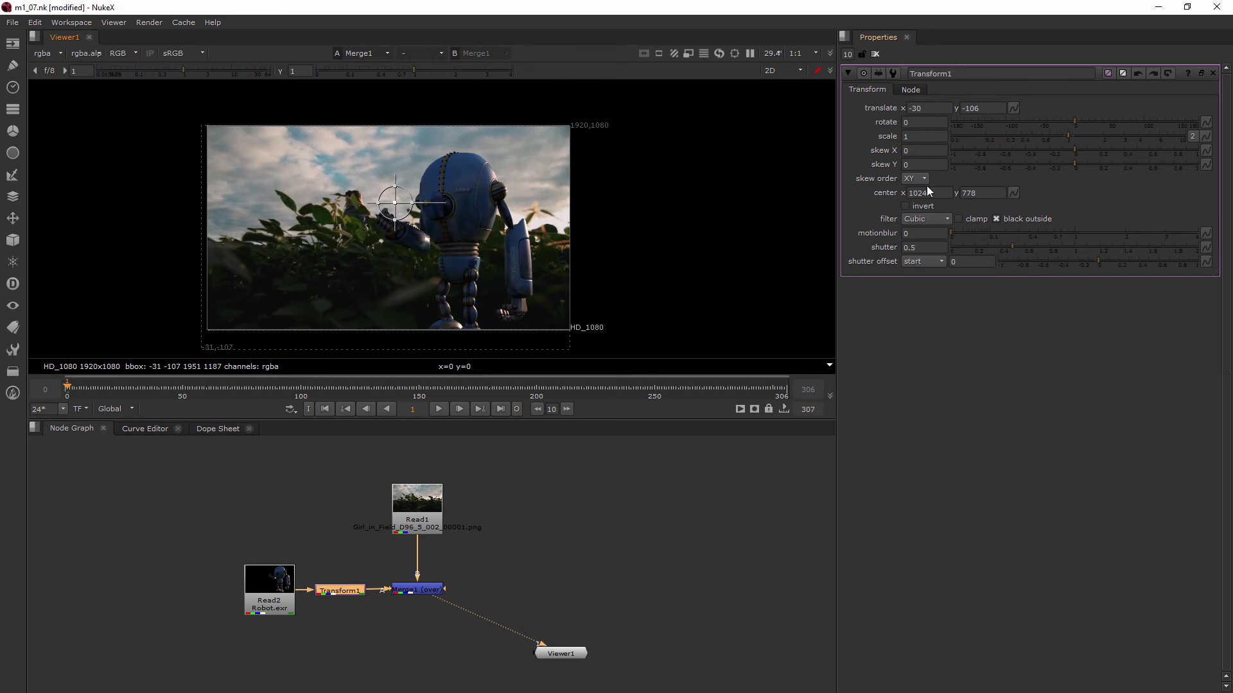
pyautogui.hotkey('ctrl', 'z')
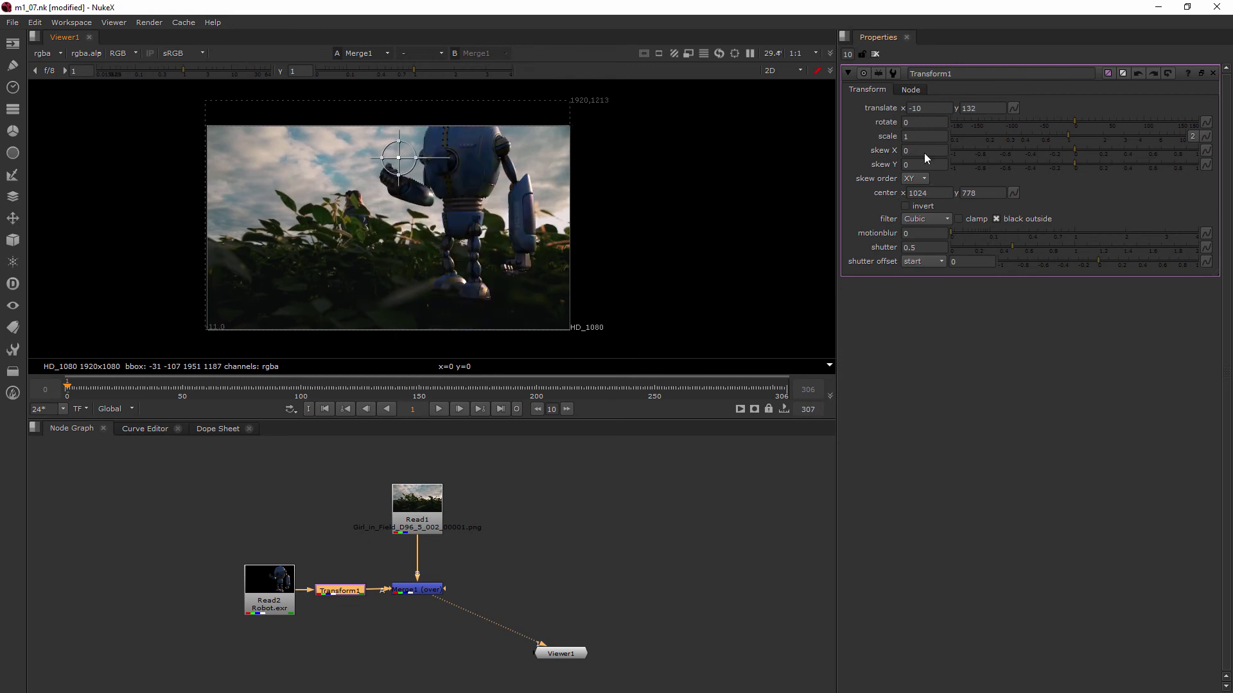
pyautogui.hotkey('ctrl', 'z')
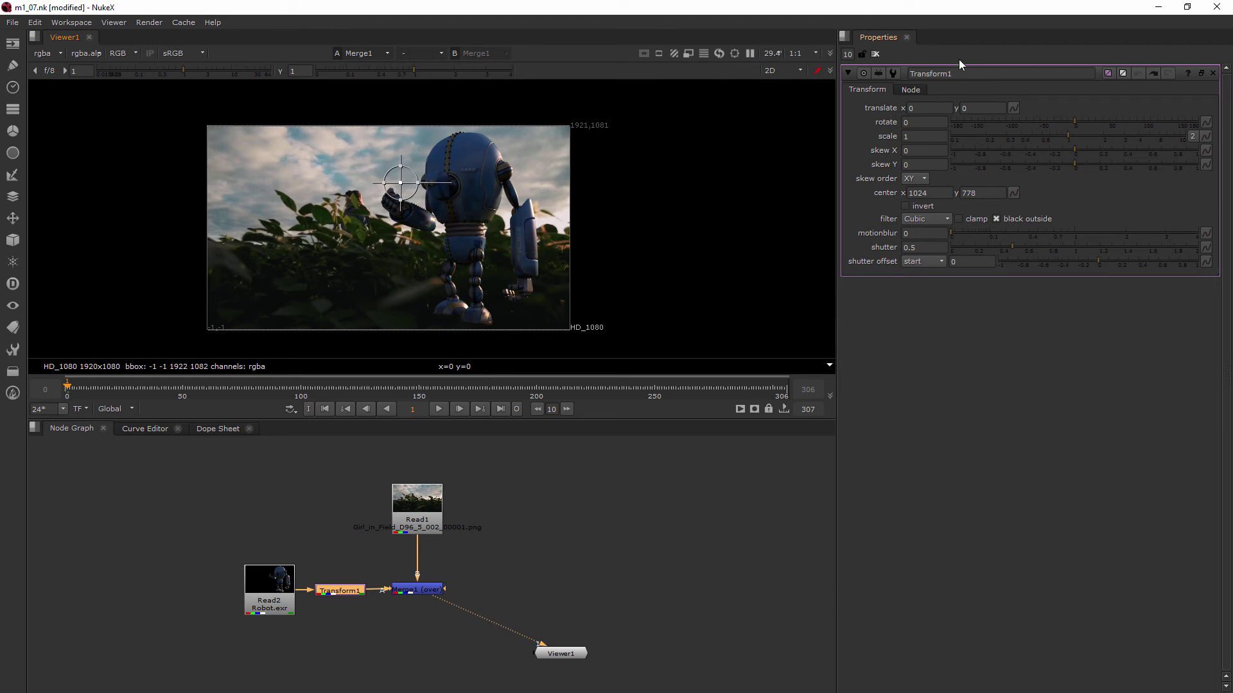
pyautogui.moveTo(1067, 125); pyautogui.dragTo(1093, 126)
pyautogui.moveTo(1110, 125); pyautogui.dragTo(1046, 122)
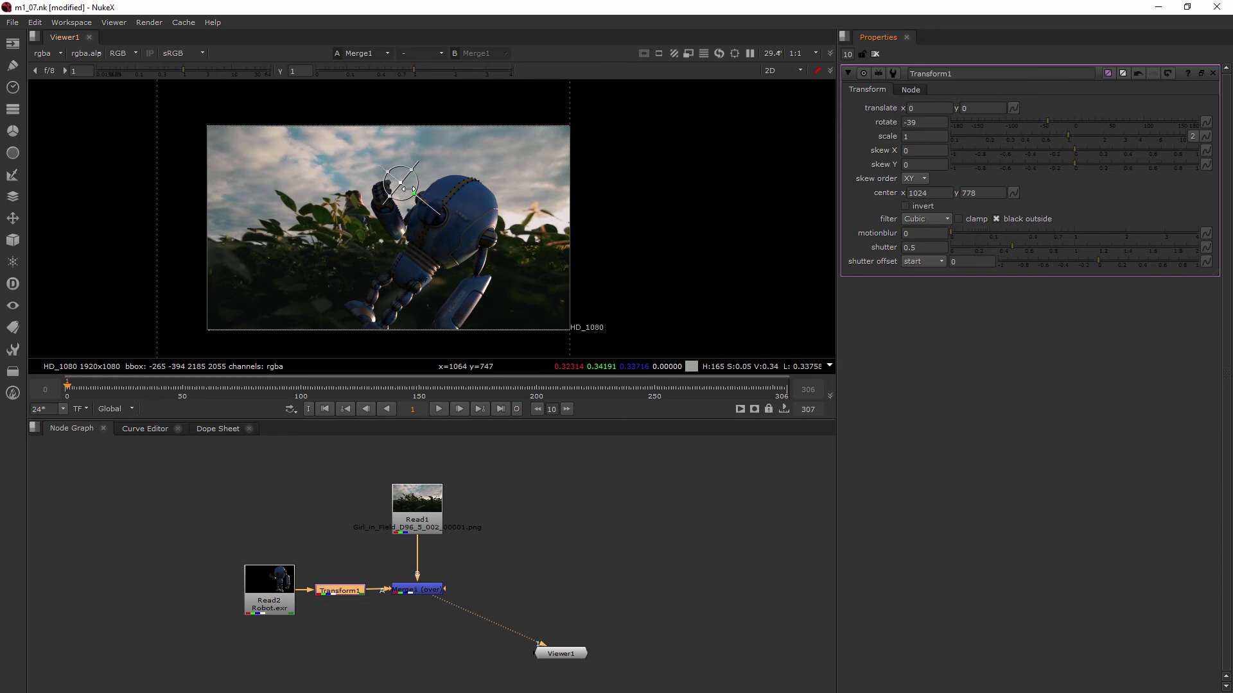
pyautogui.hotkey('ctrl', 'z')
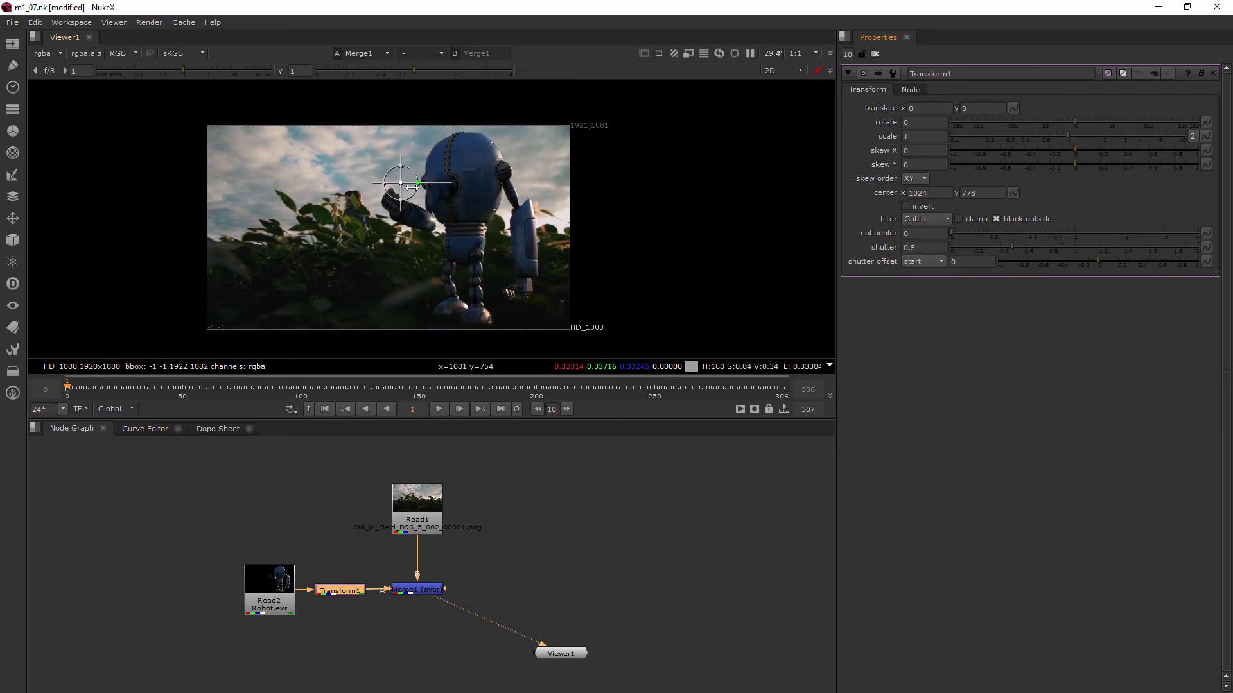
# Step: Try center x values of 1000 and 500, testing rotation around the new centre
pyautogui.click(940, 191)
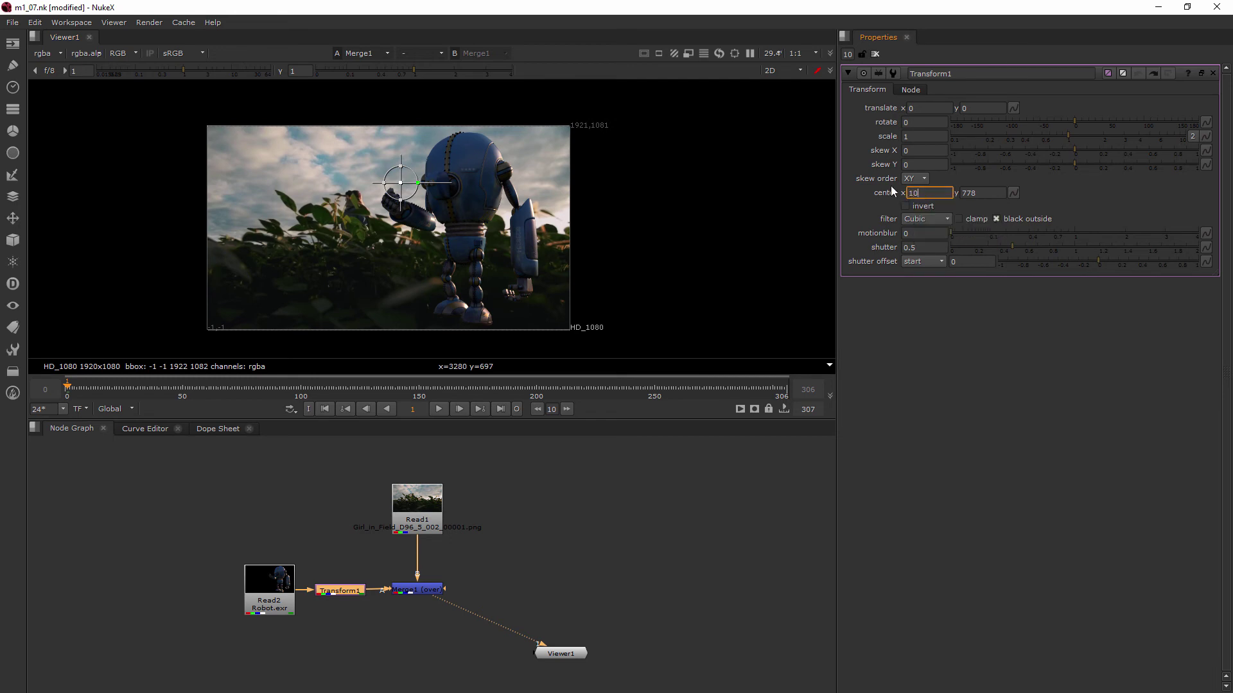
pyautogui.press('Return')
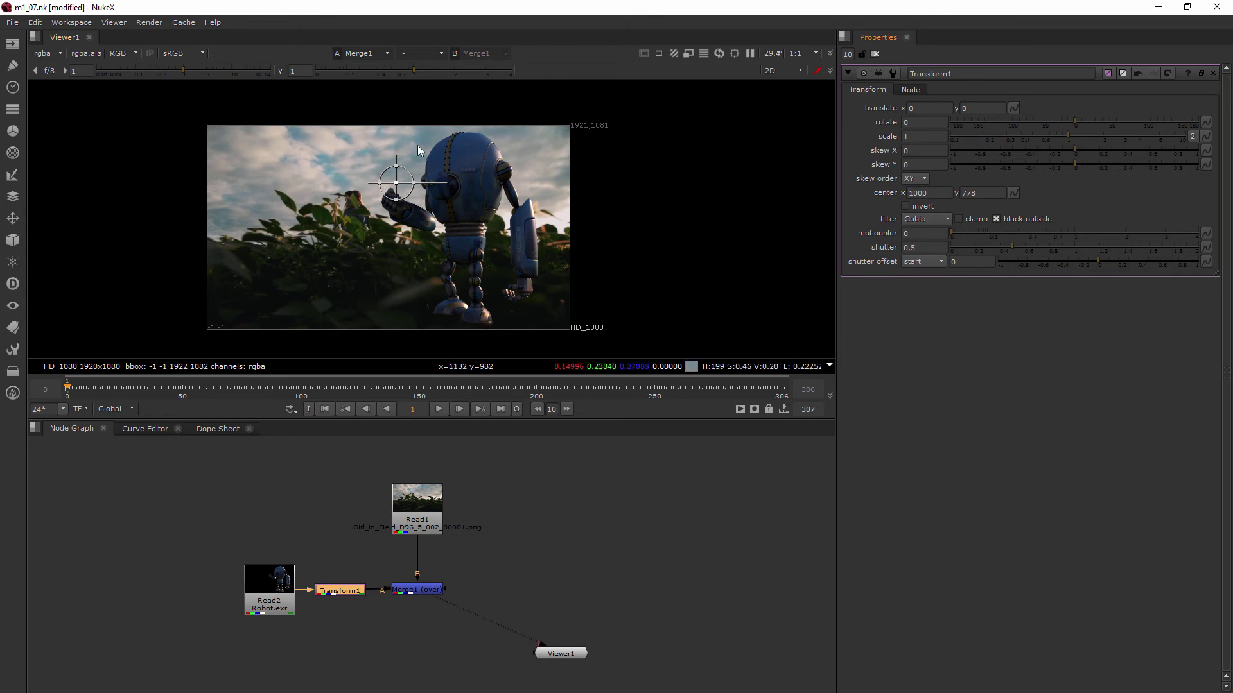
pyautogui.click(924, 193)
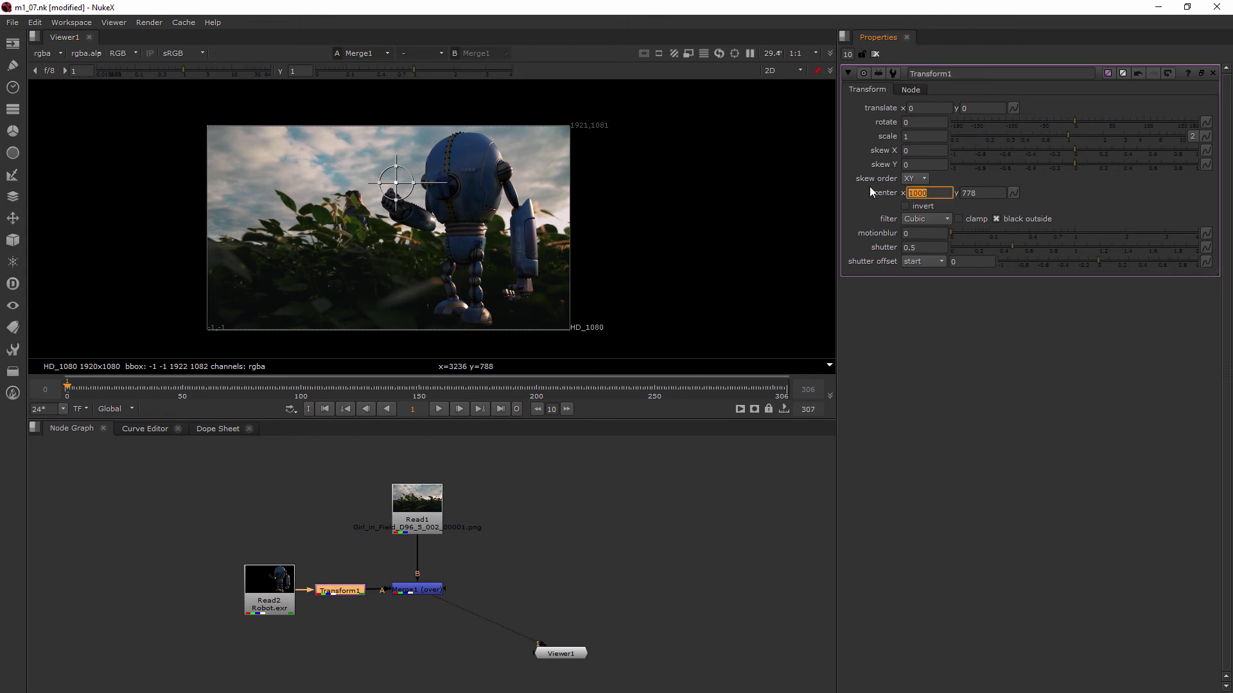
pyautogui.write('500')
pyautogui.press('Return')
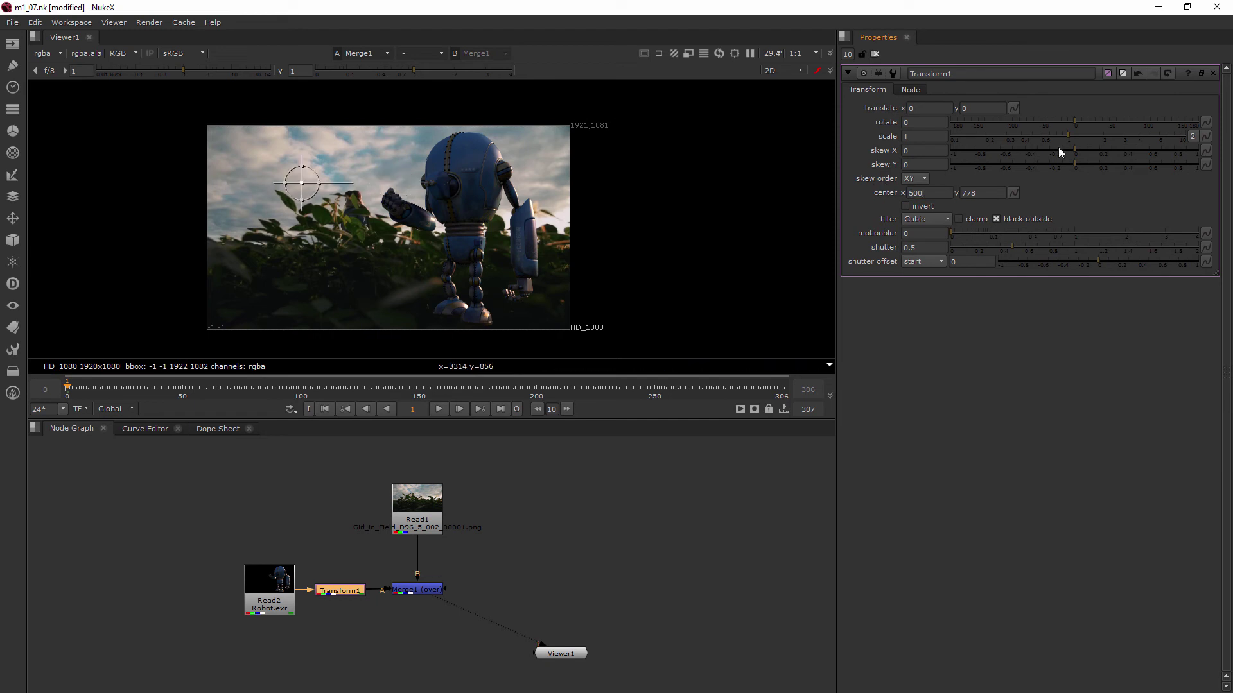
pyautogui.moveTo(1077, 122)
pyautogui.mouseDown()
pyautogui.moveTo(1103, 122)
pyautogui.moveTo(1056, 125)
pyautogui.moveTo(1097, 138)
pyautogui.moveTo(1054, 129)
pyautogui.moveTo(1096, 135)
pyautogui.moveTo(1056, 139)
pyautogui.moveTo(1084, 141)
pyautogui.moveTo(1068, 140)
pyautogui.mouseUp()
# Step: After another trial value, settle on center x 1200 over the robot's head
pyautogui.click(924, 192)
pyautogui.write('150')
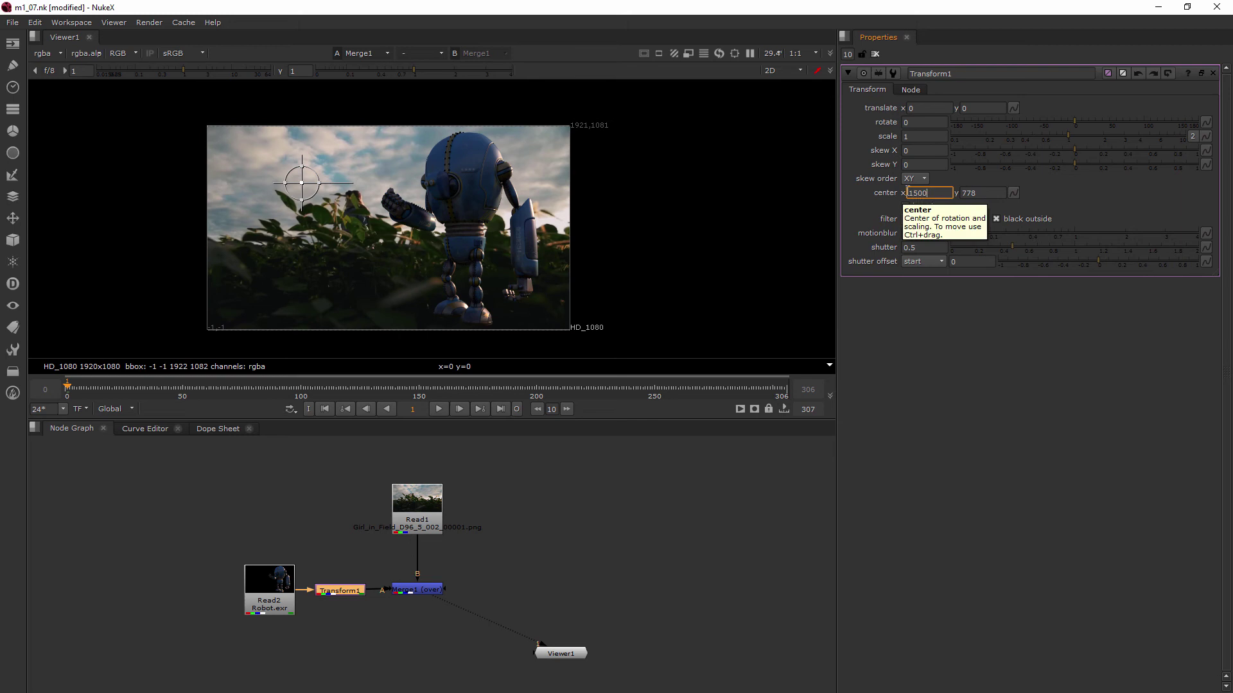
pyautogui.press('Return')
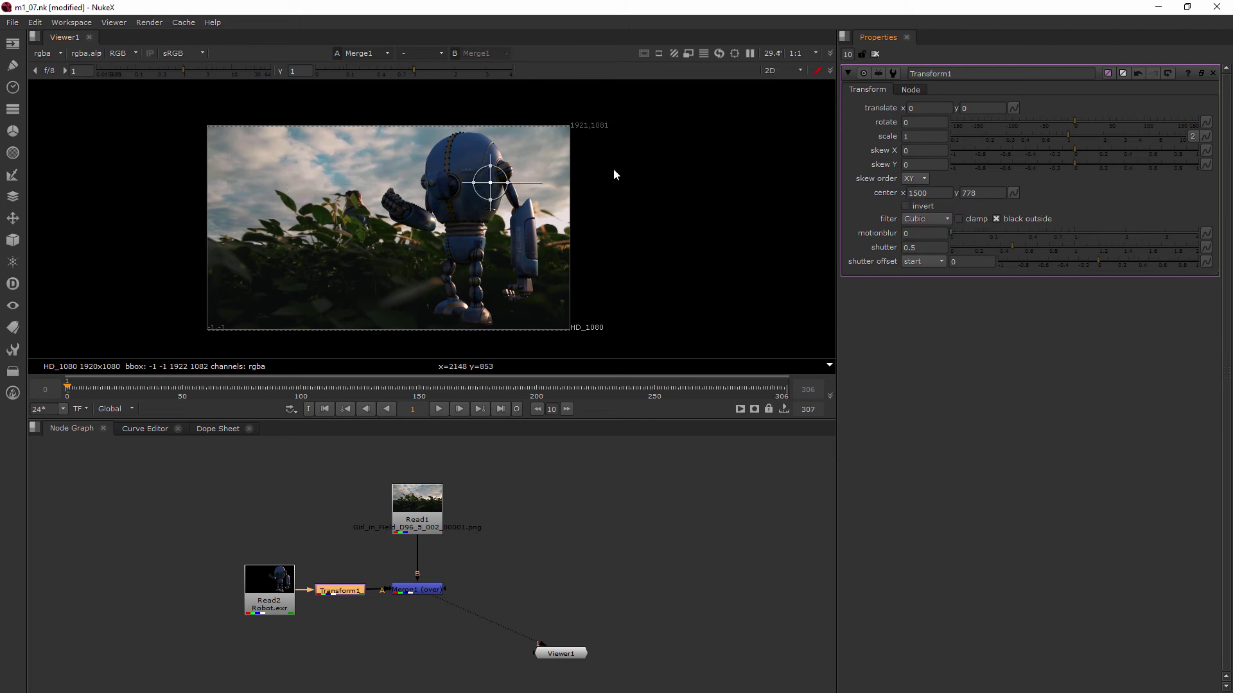
pyautogui.click(915, 193)
pyautogui.write('1200')
pyautogui.press('Return')
pyautogui.moveTo(1081, 140); pyautogui.dragTo(1042, 143)
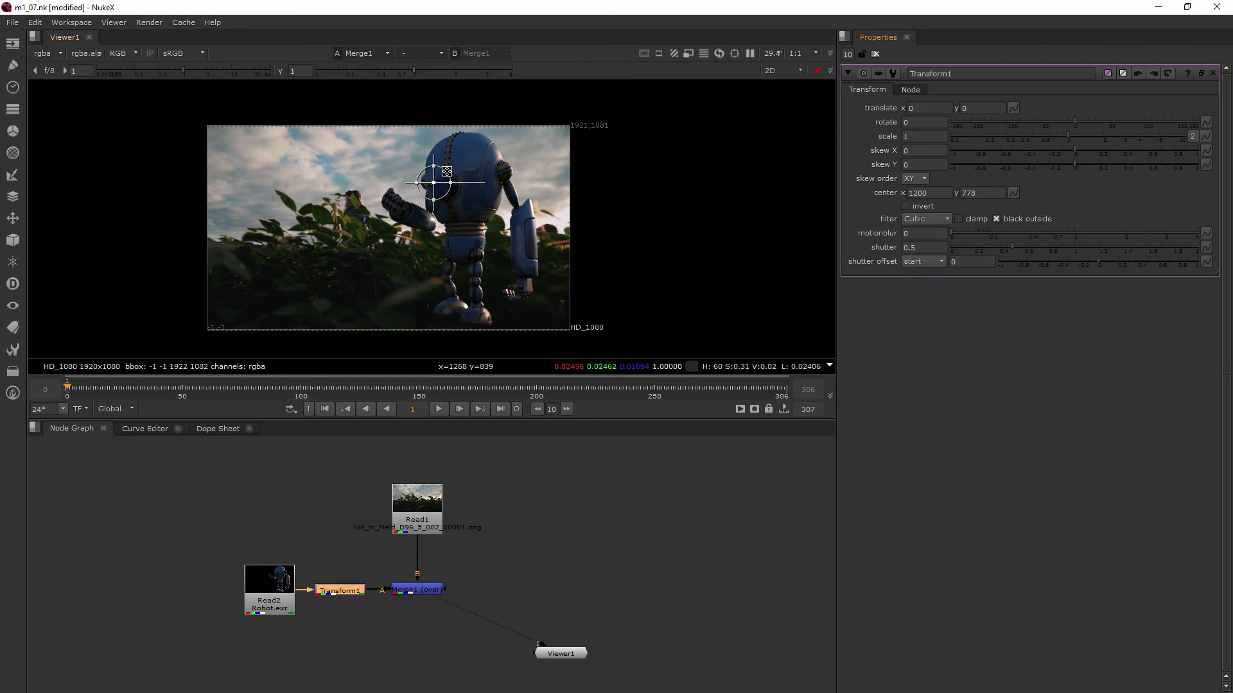
pyautogui.moveTo(448, 171); pyautogui.dragTo(480, 143)
pyautogui.hotkey('ctrl', 'z')
pyautogui.hotkey('ctrl', 'z')
pyautogui.hotkey('ctrl', 'z')
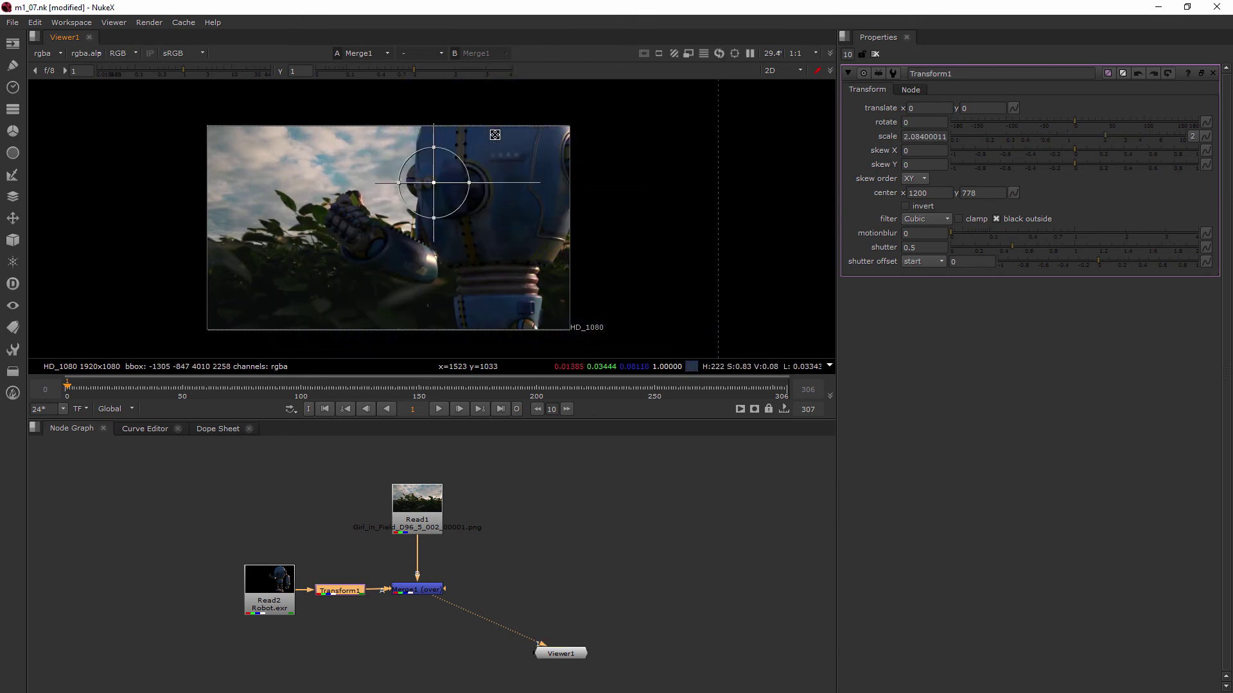
pyautogui.moveTo(468, 183); pyautogui.dragTo(497, 225)
pyautogui.hotkey('ctrl', 'z')
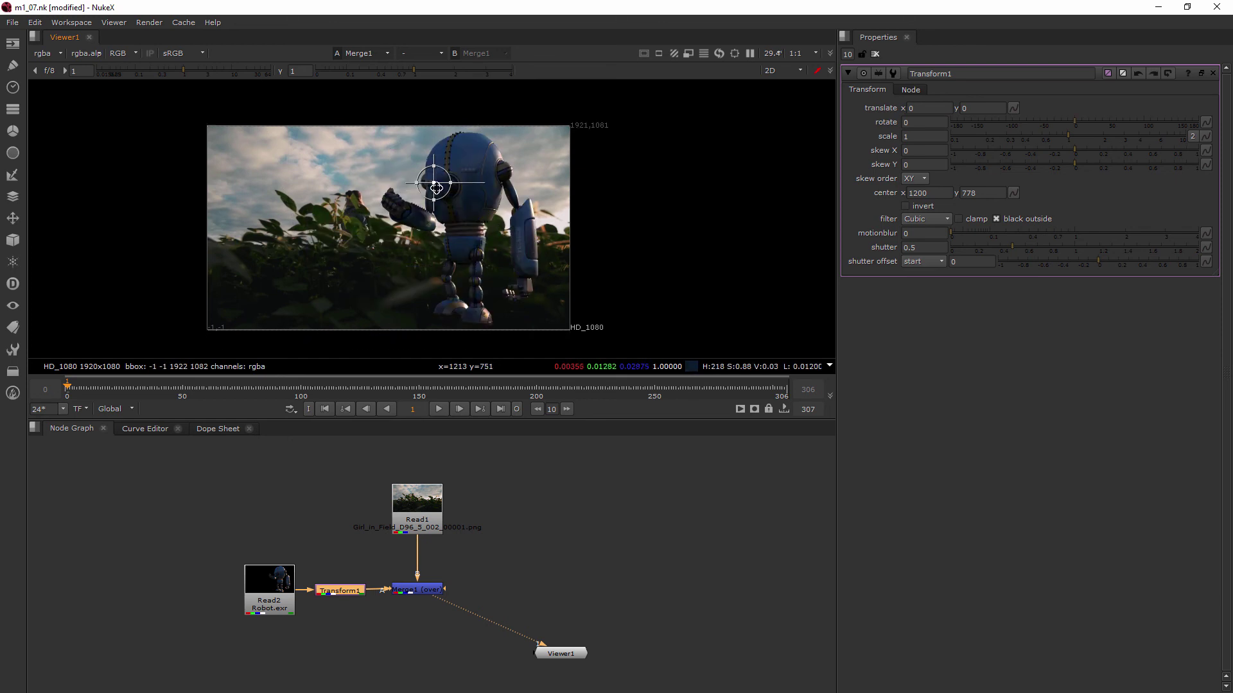
pyautogui.moveTo(436, 189); pyautogui.dragTo(434, 104)
pyautogui.hotkey('ctrl', 'z')
pyautogui.hotkey('ctrl', 'z')
pyautogui.hotkey('ctrl', 'z')
pyautogui.hotkey('ctrl', 'z')
pyautogui.hotkey('ctrl', 'z')
pyautogui.moveTo(423, 170)
pyautogui.mouseDown()
pyautogui.moveTo(385, 137)
pyautogui.moveTo(427, 179)
pyautogui.moveTo(387, 160)
pyautogui.moveTo(419, 181)
pyautogui.moveTo(426, 171)
pyautogui.mouseUp()
pyautogui.hotkey('ctrl', 'z')
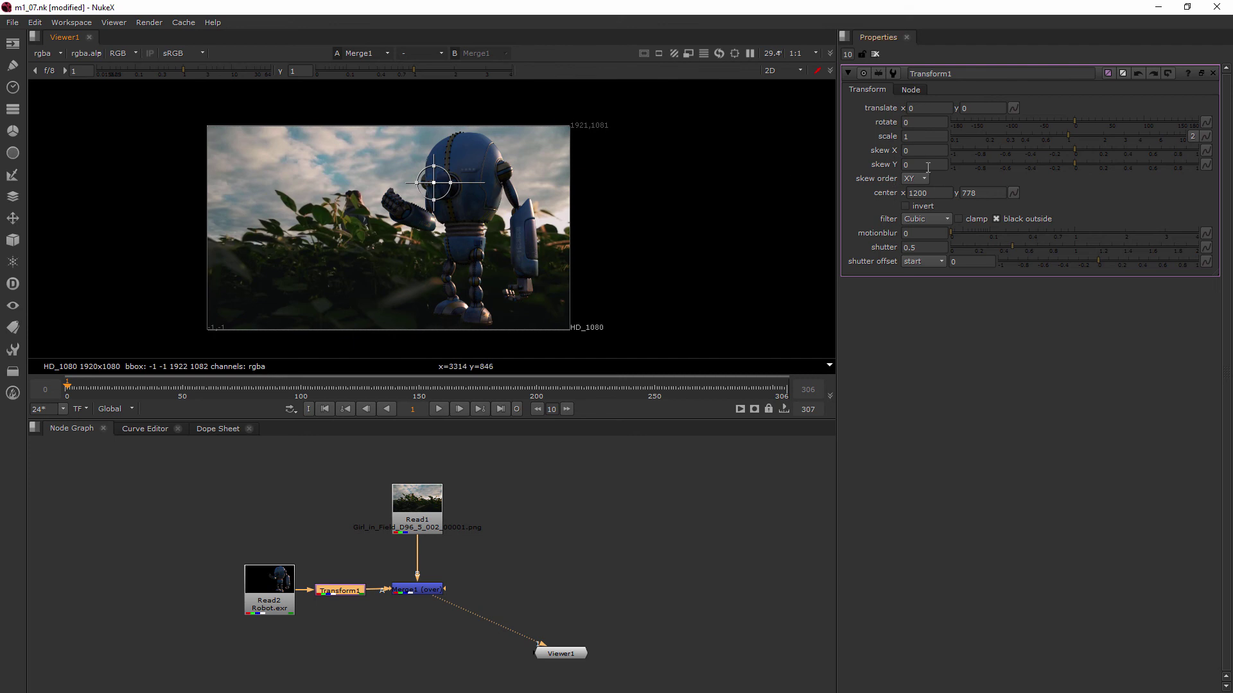
pyautogui.moveTo(1076, 150); pyautogui.dragTo(1098, 165)
pyautogui.hotkey('ctrl', 'z')
pyautogui.click(916, 177)
pyautogui.click(983, 172)
# Step: Set keyframes on translate x and translate y at frame 1
pyautogui.rightClick(931, 108)
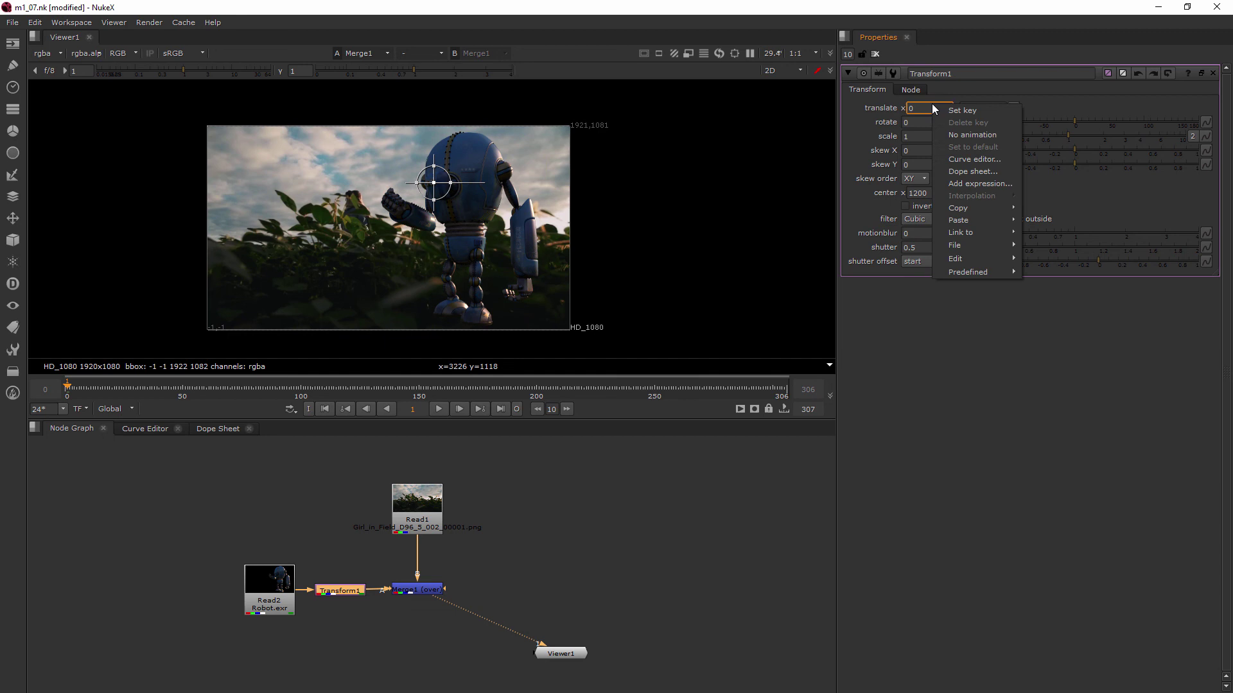
pyautogui.click(969, 111)
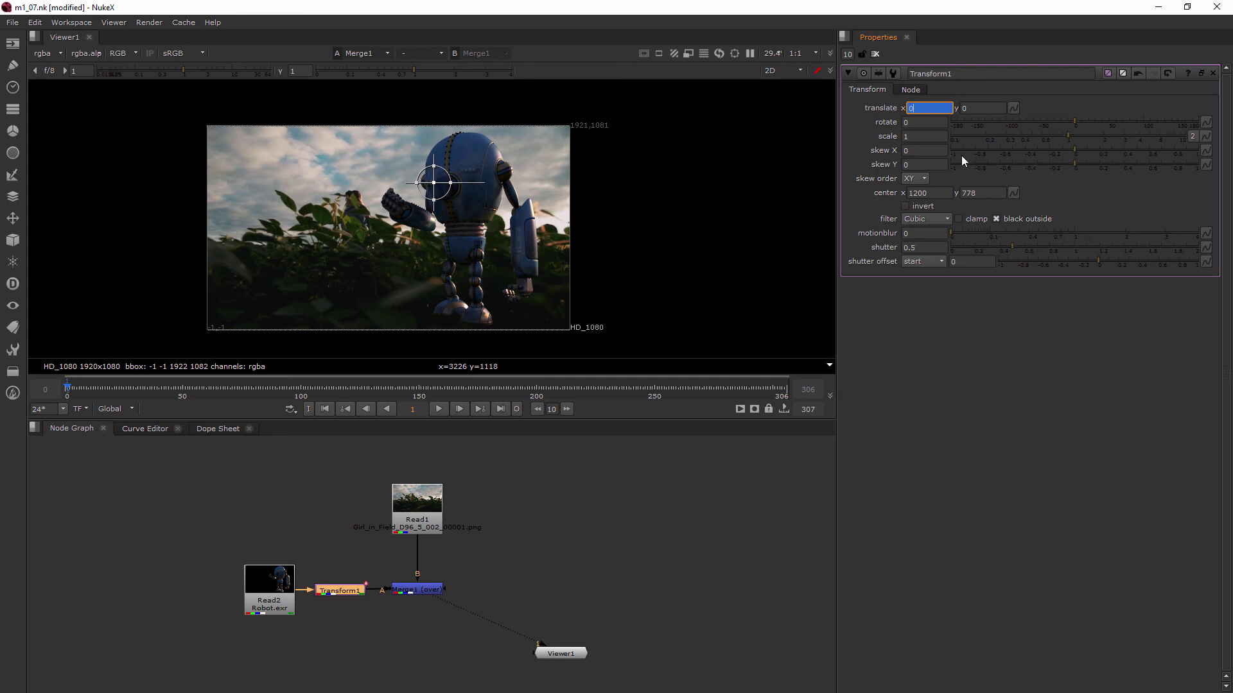
pyautogui.rightClick(983, 109)
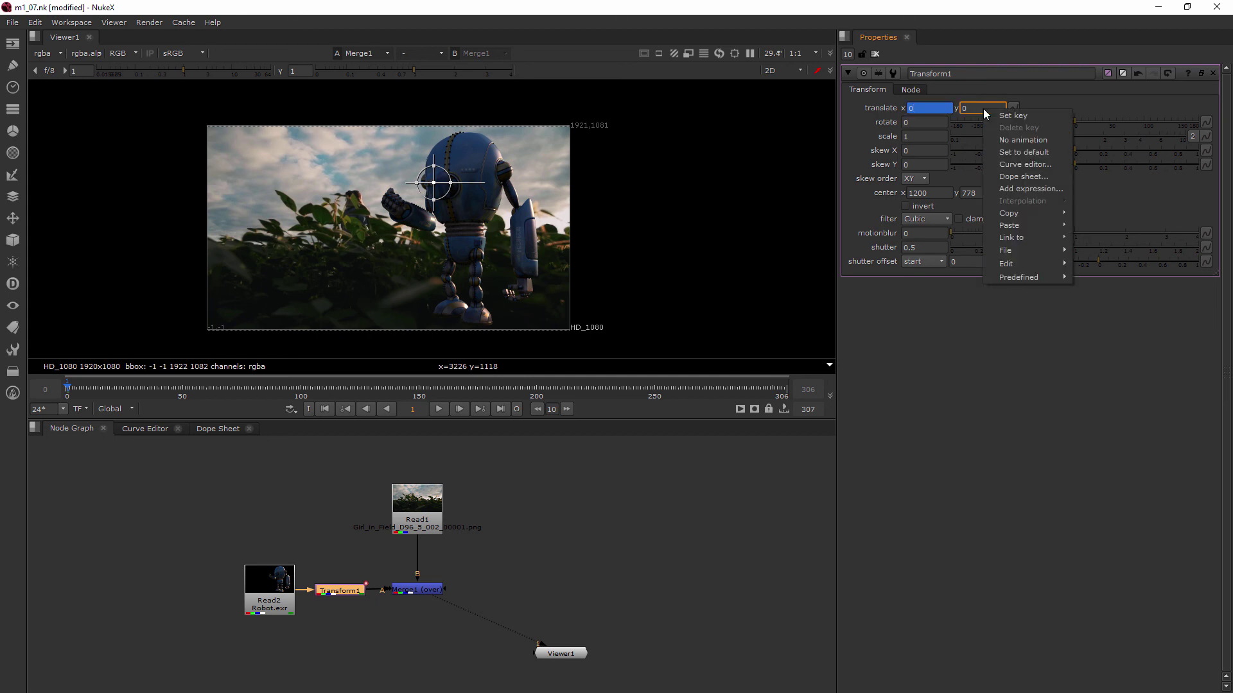
pyautogui.click(1017, 116)
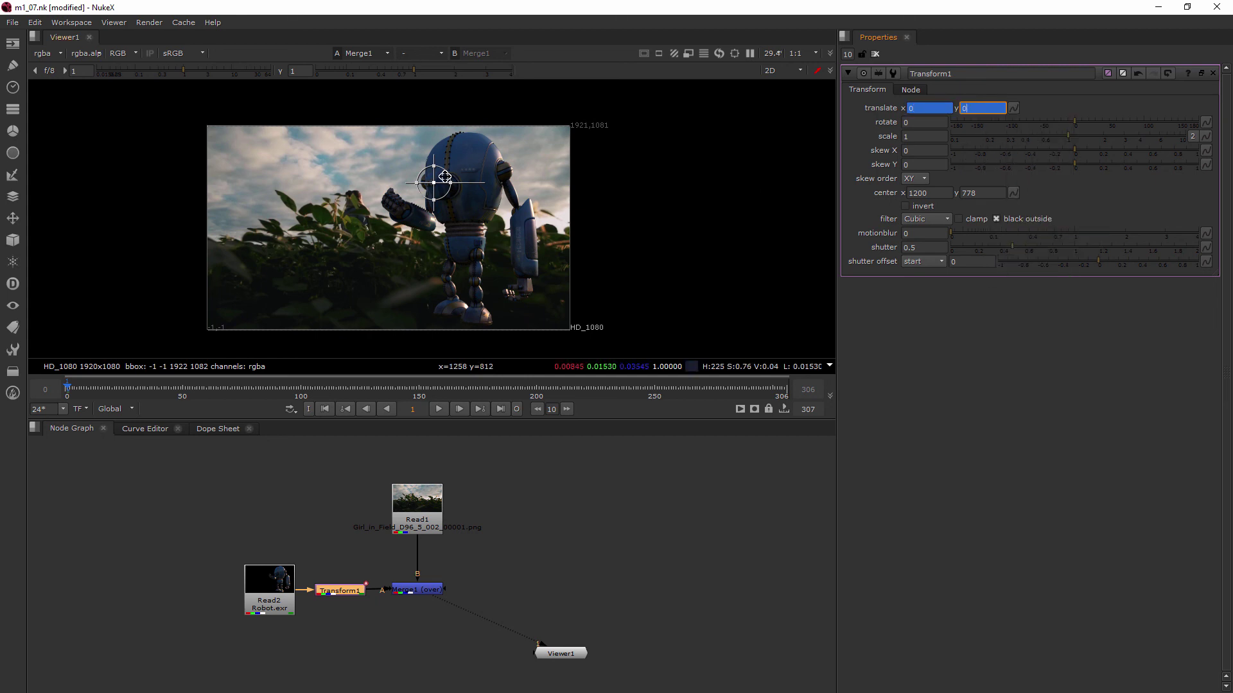
# Step: Position the robot near centre for the first key, then go to frame 41
pyautogui.moveTo(434, 182); pyautogui.dragTo(253, 219)
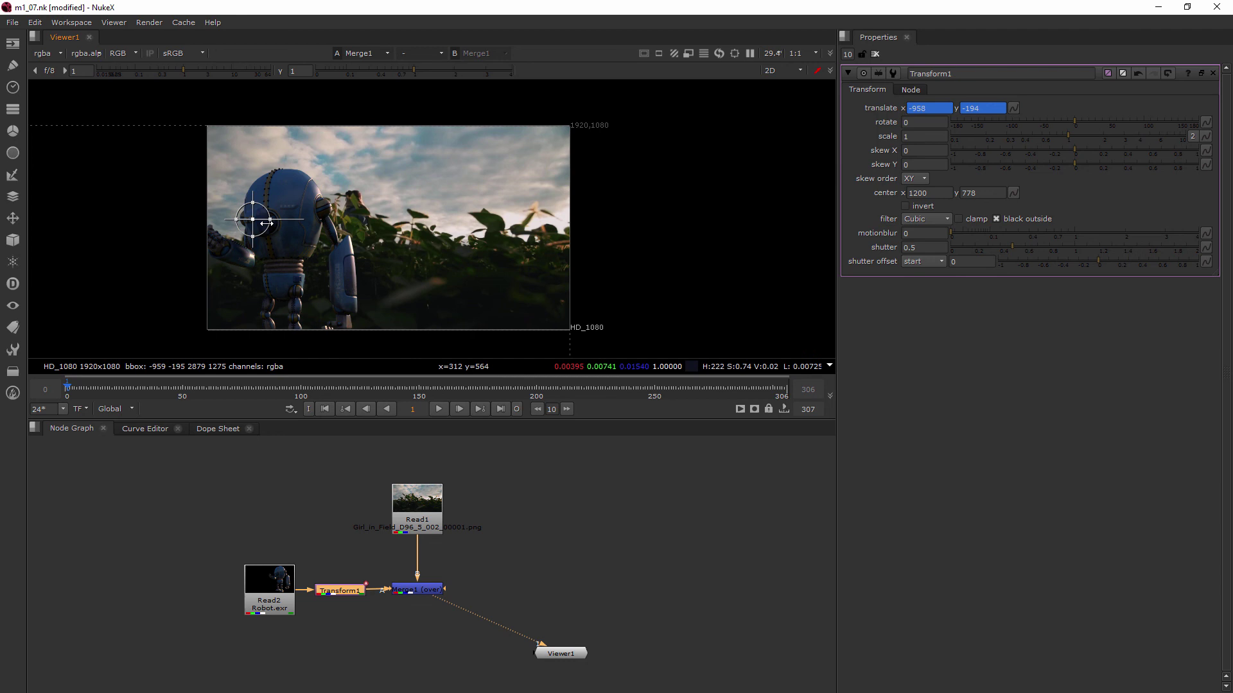
pyautogui.moveTo(253, 219); pyautogui.dragTo(288, 225)
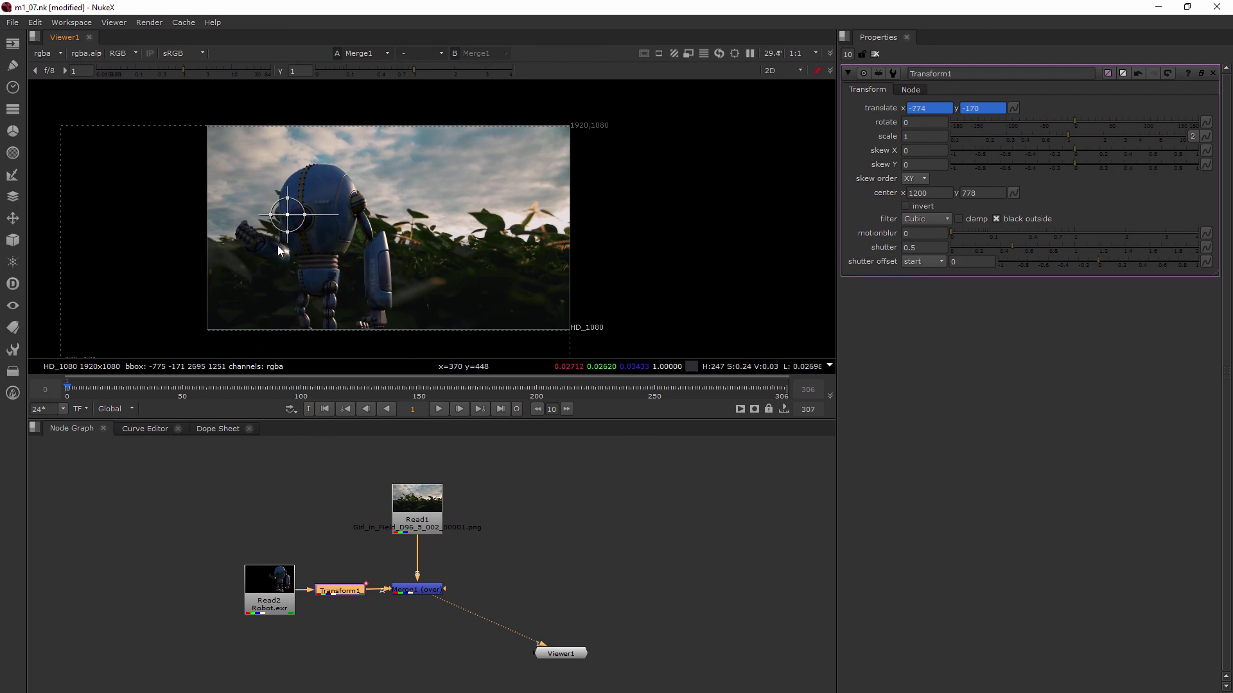
pyautogui.moveTo(292, 216); pyautogui.dragTo(292, 187)
pyautogui.click(162, 387)
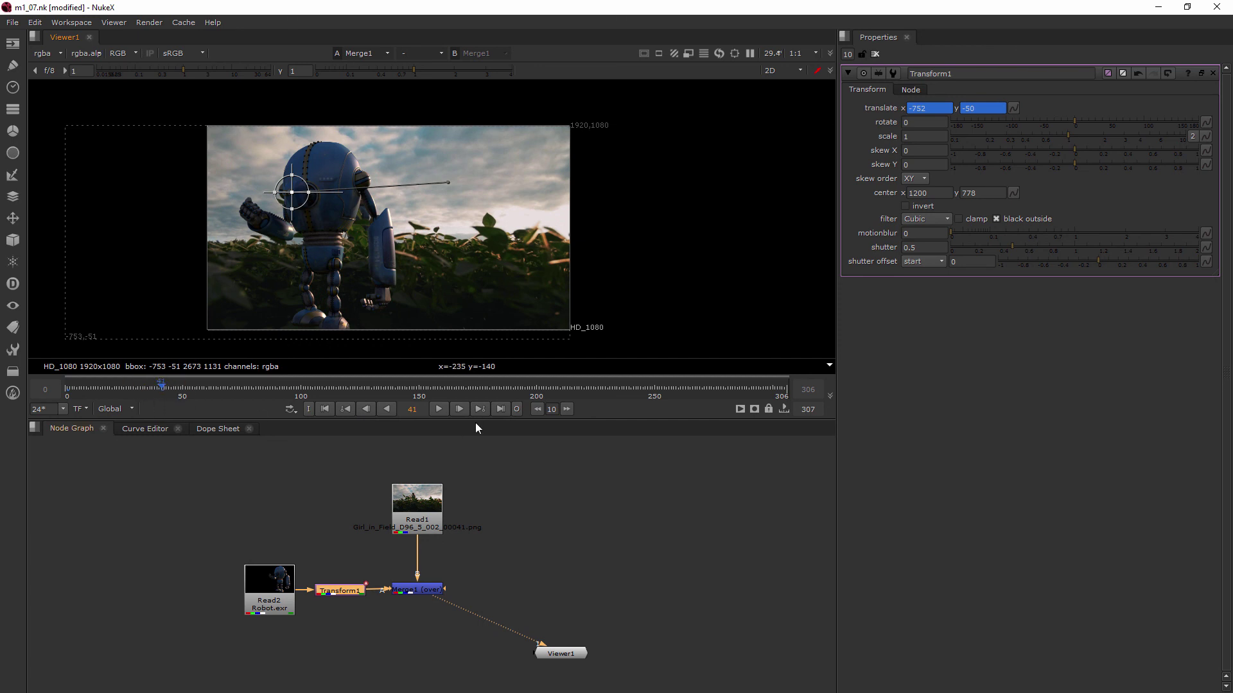
# Step: Preview the robot's slide from frame 1, then set Transform1 motionblur to 0.185
pyautogui.click(68, 388)
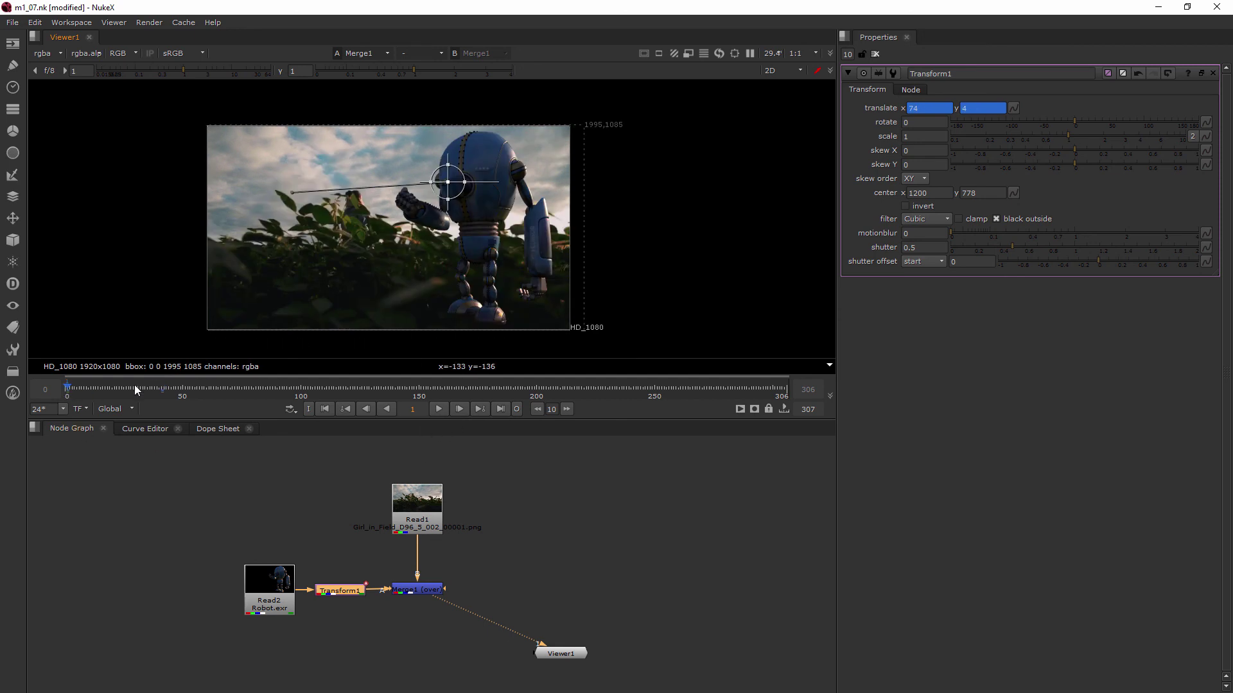
pyautogui.click(443, 409)
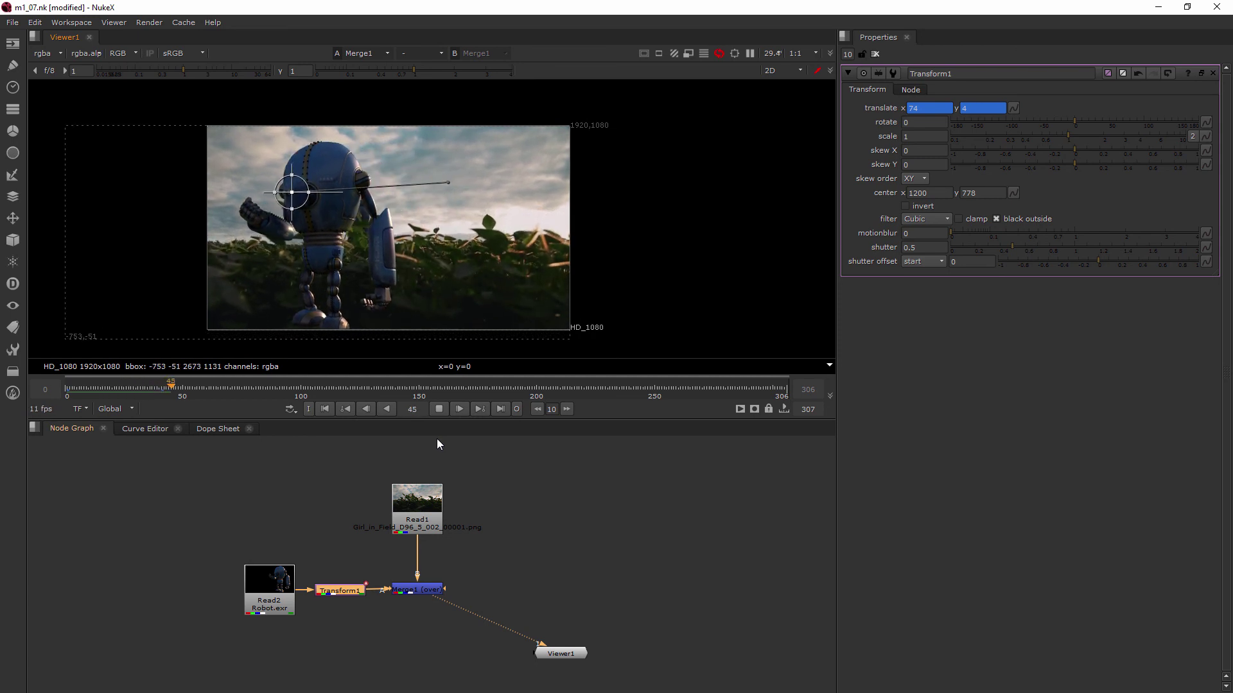
pyautogui.click(438, 409)
pyautogui.moveTo(225, 398); pyautogui.dragTo(67, 386)
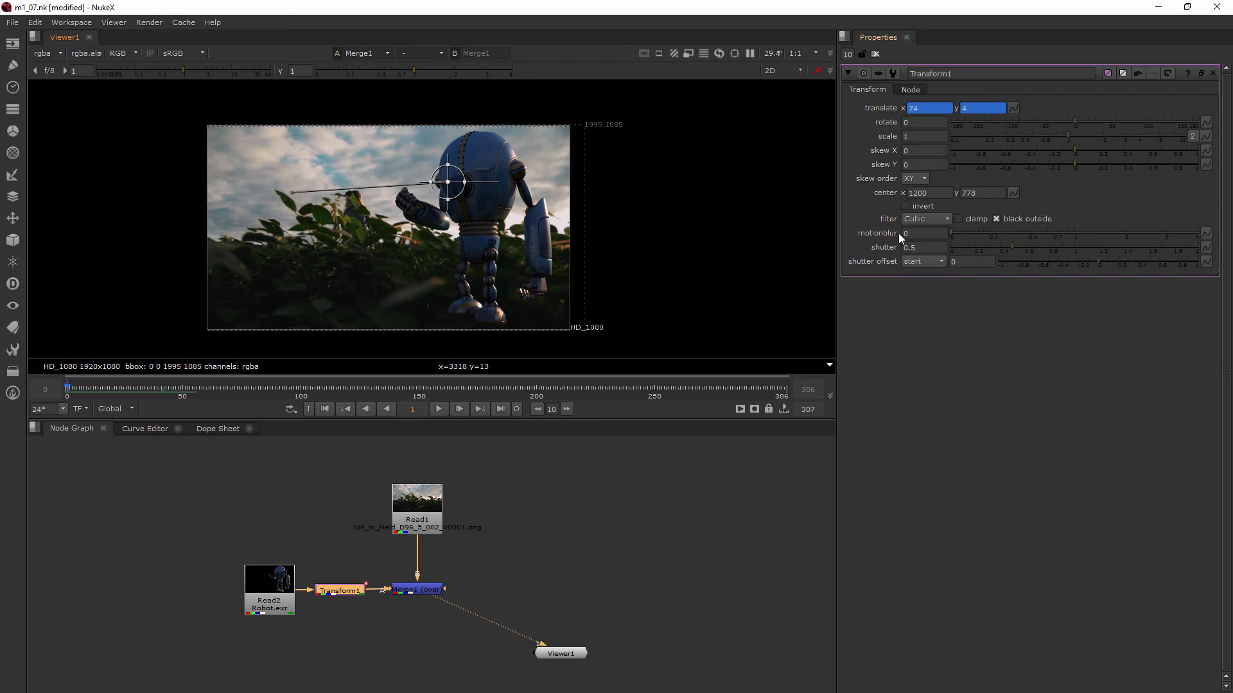
pyautogui.moveTo(957, 235); pyautogui.dragTo(1004, 238)
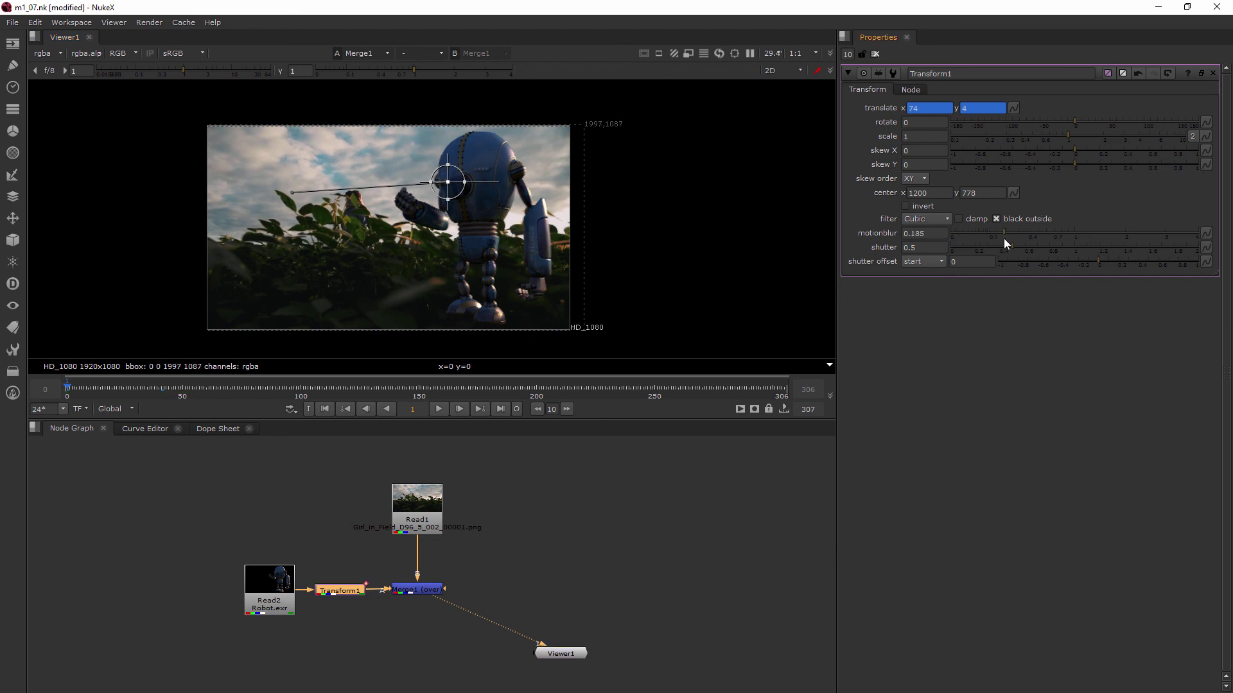
# Step: Set the shutter to 0.98 while previewing playback, and nudge Transform1 slightly right
pyautogui.click(438, 410)
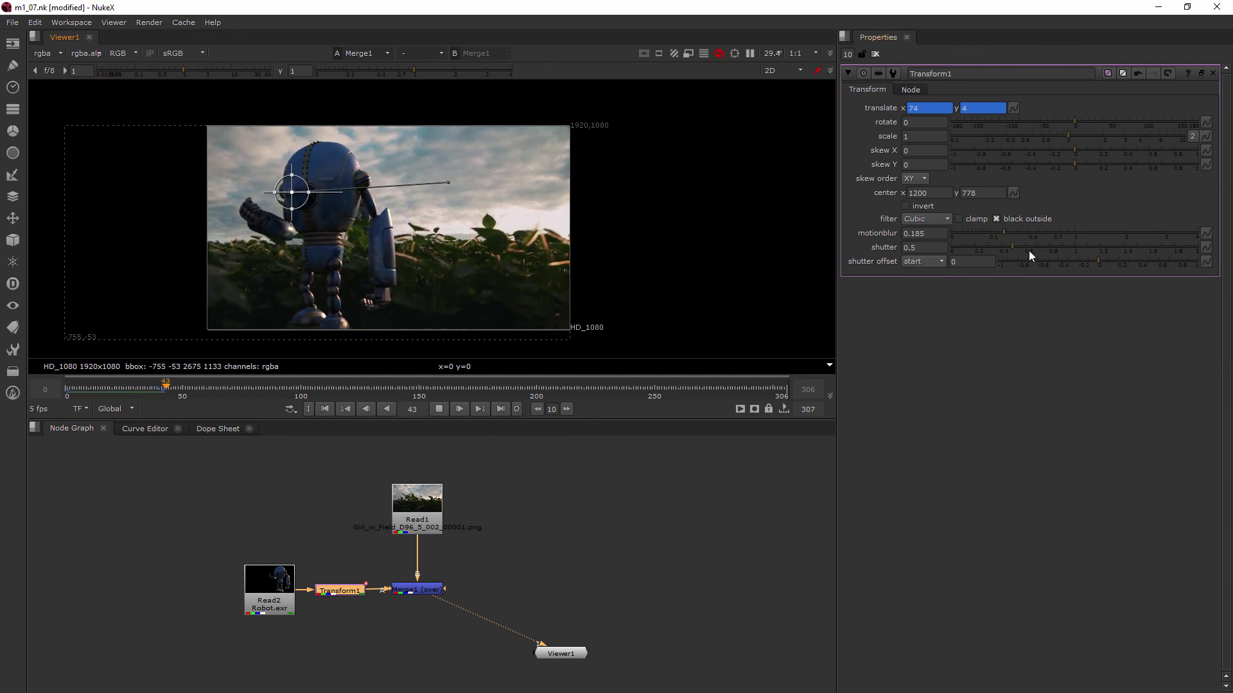
pyautogui.click(1072, 247)
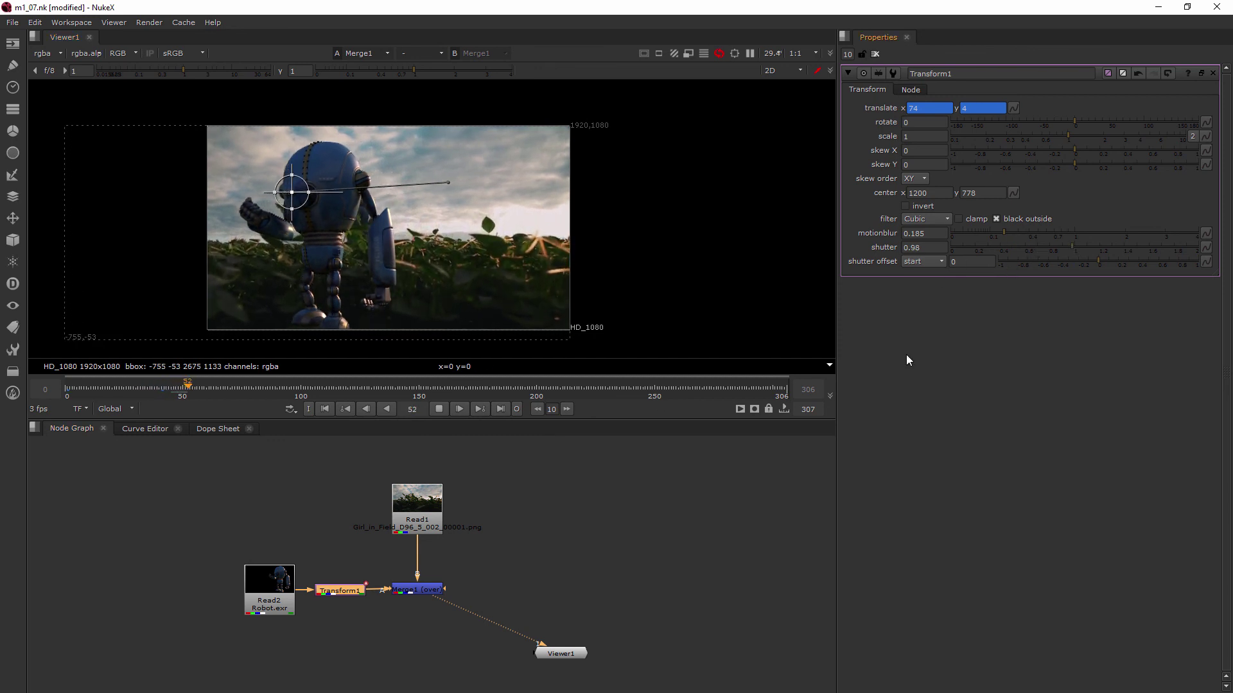
pyautogui.click(439, 409)
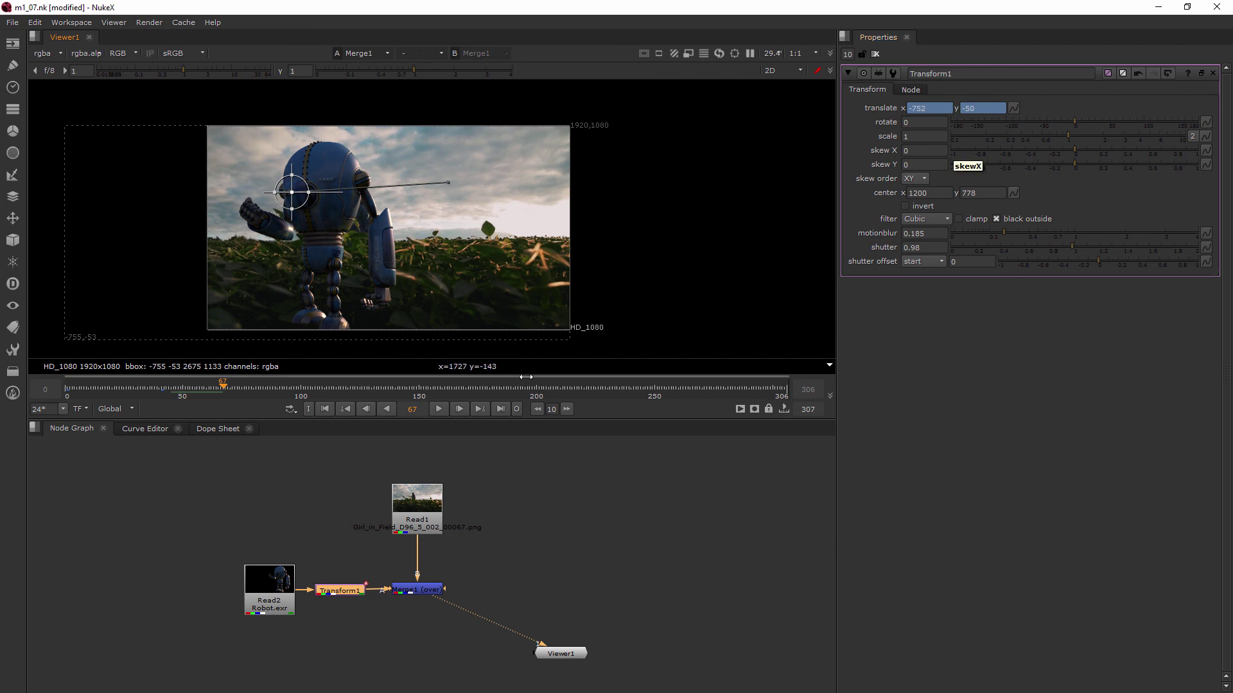
pyautogui.moveTo(339, 593); pyautogui.dragTo(346, 592)
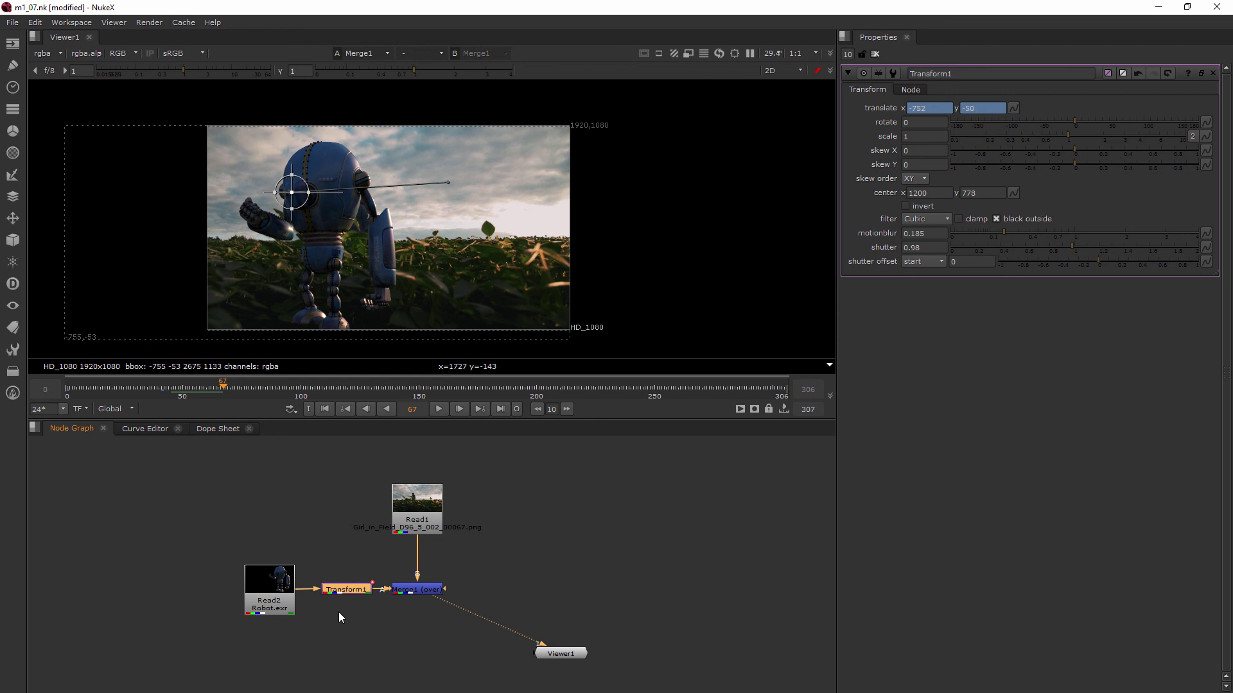